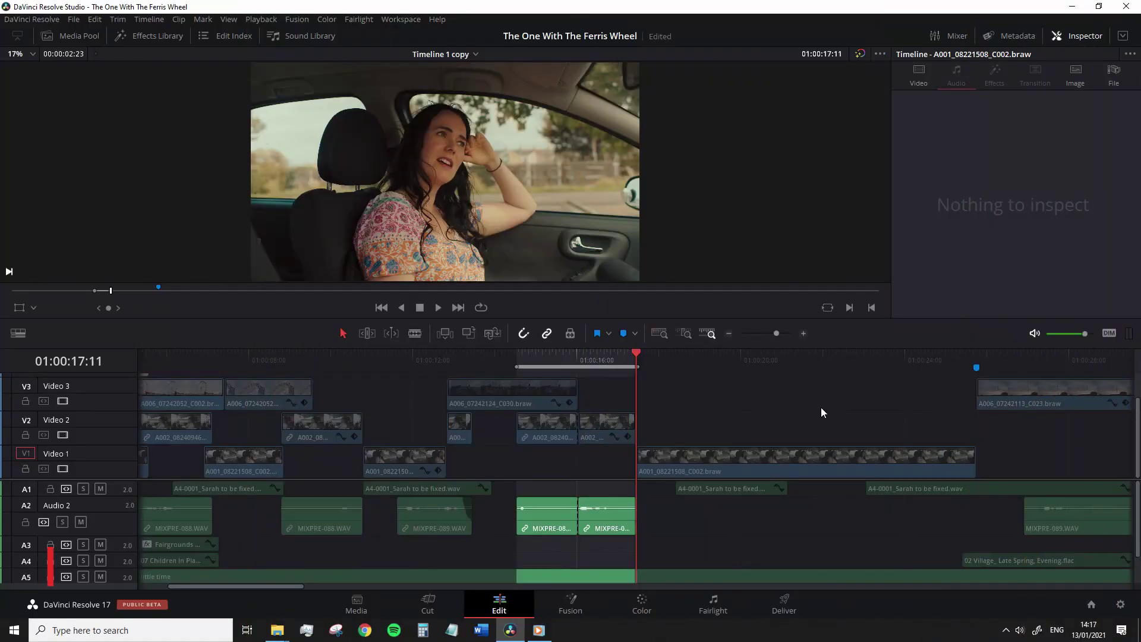
Park the playhead at 01:00:19:07 and inspect the Animation Here marker's settings
left_click(712, 358)
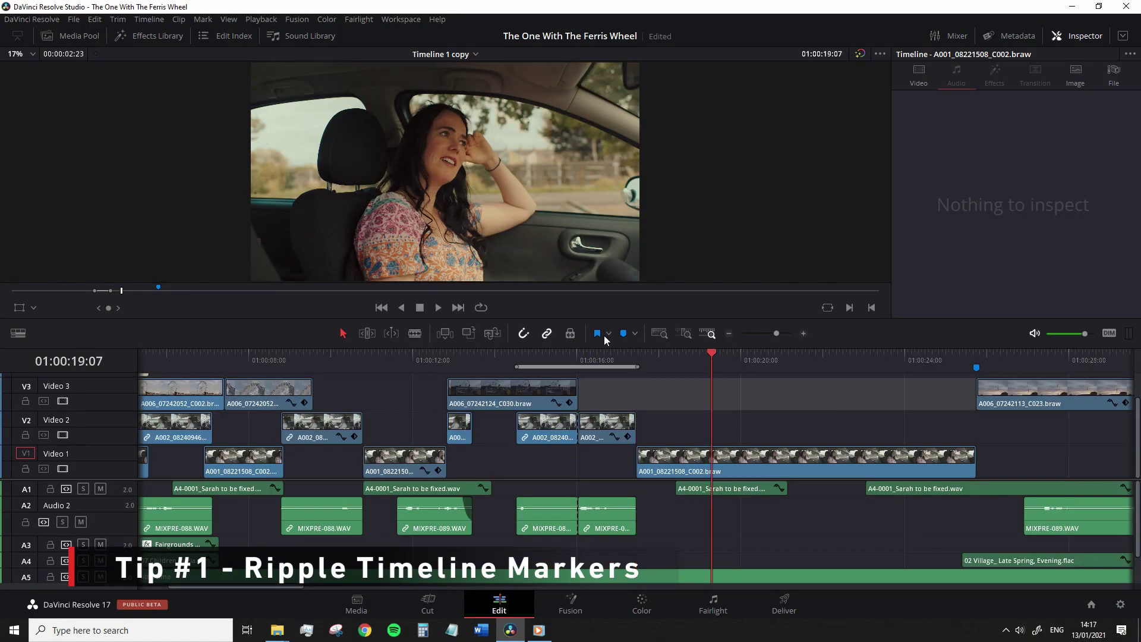
left_click(634, 334)
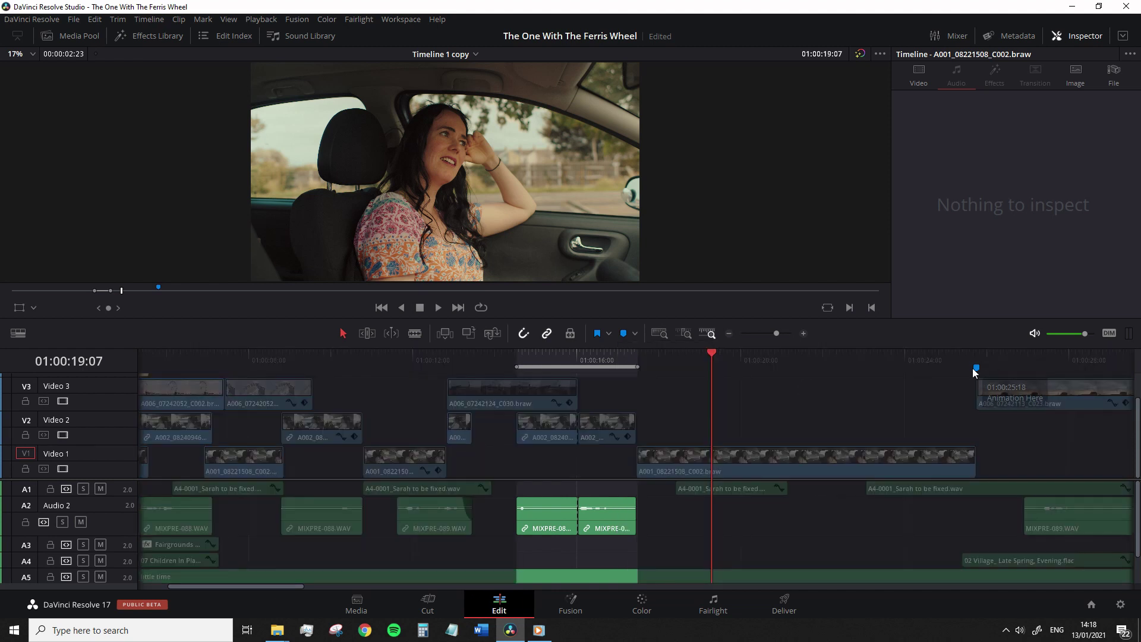
double_click(976, 368)
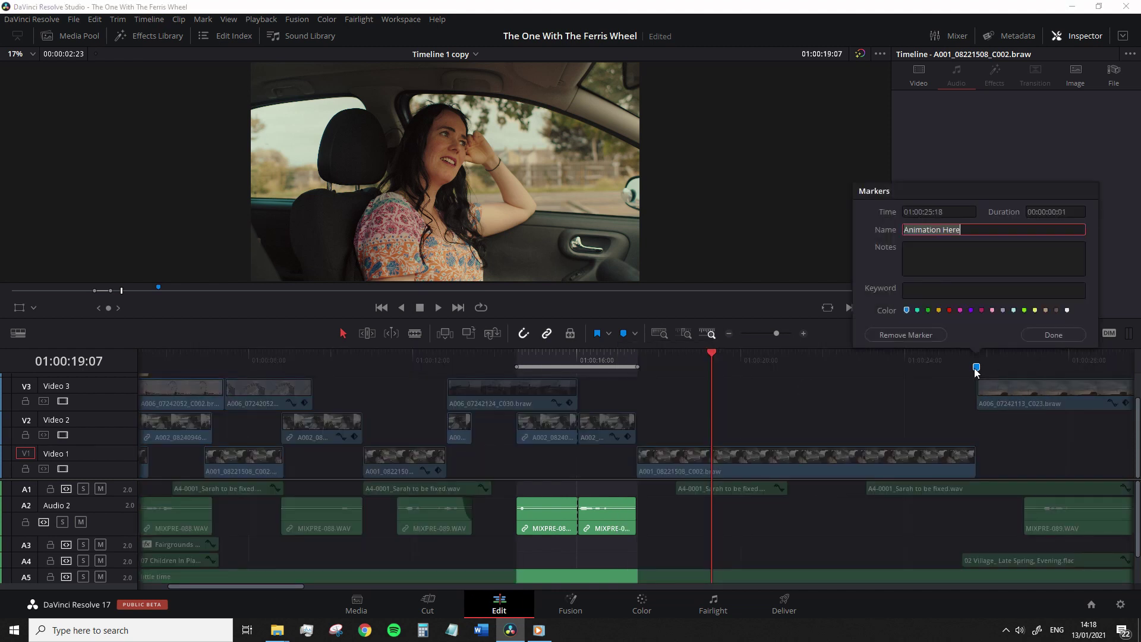
left_click(1046, 336)
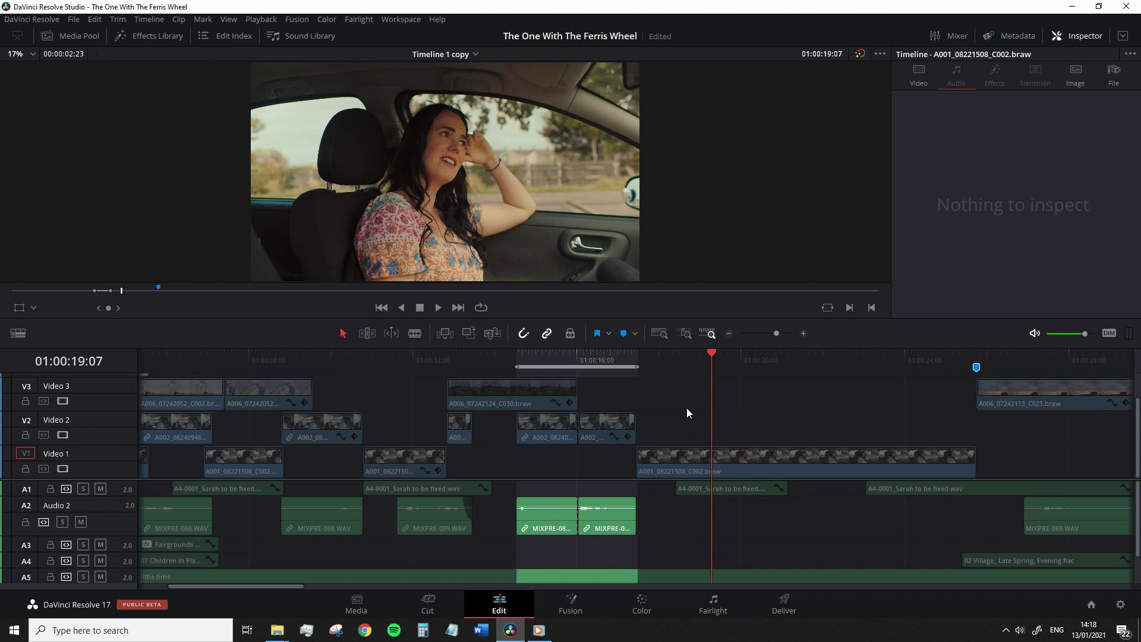
left_click(688, 408)
scroll(570, 541, "down", 2)
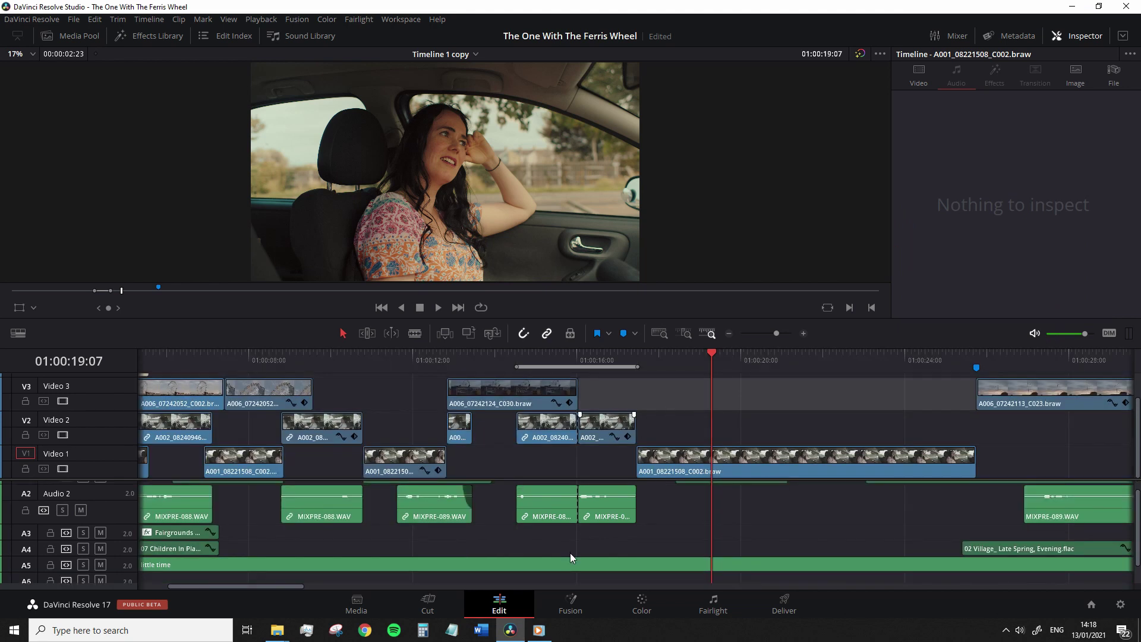
scroll(570, 544, "up", 2)
left_click(582, 461)
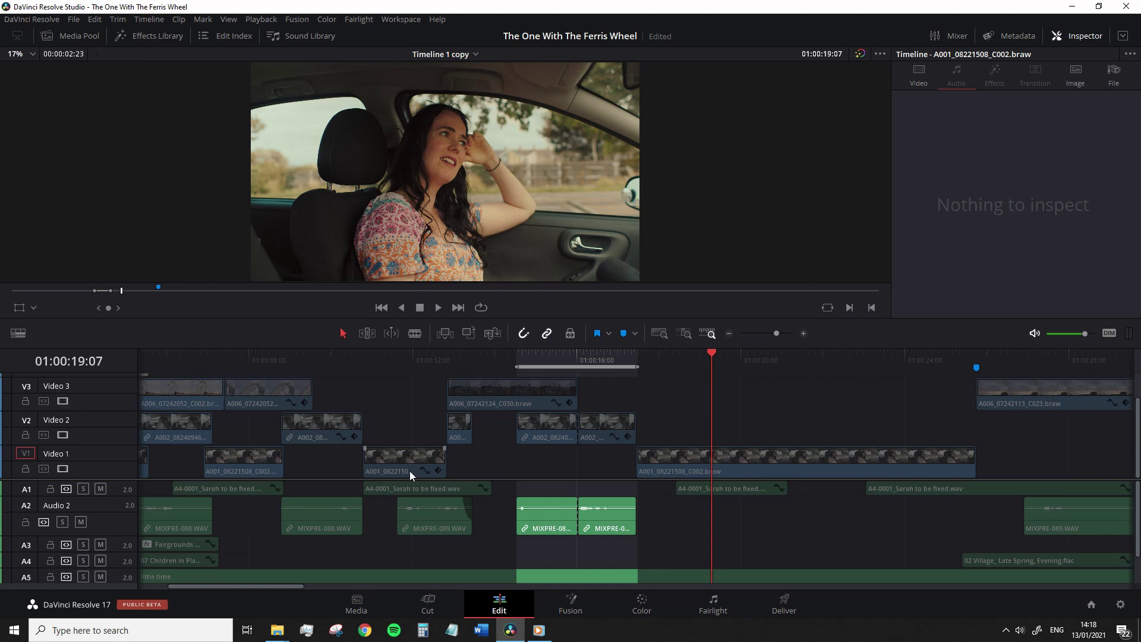
Test ripple deletes with markers rippling, undo them, and return the playhead to 01:00:19:09
key("Delete")
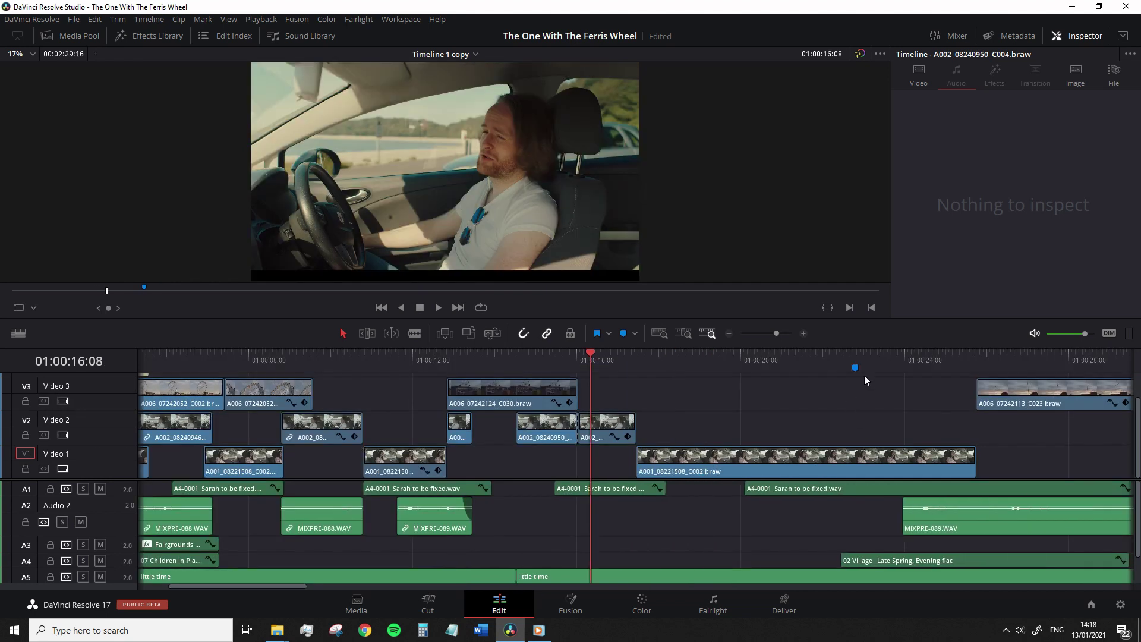
key("ctrl+z")
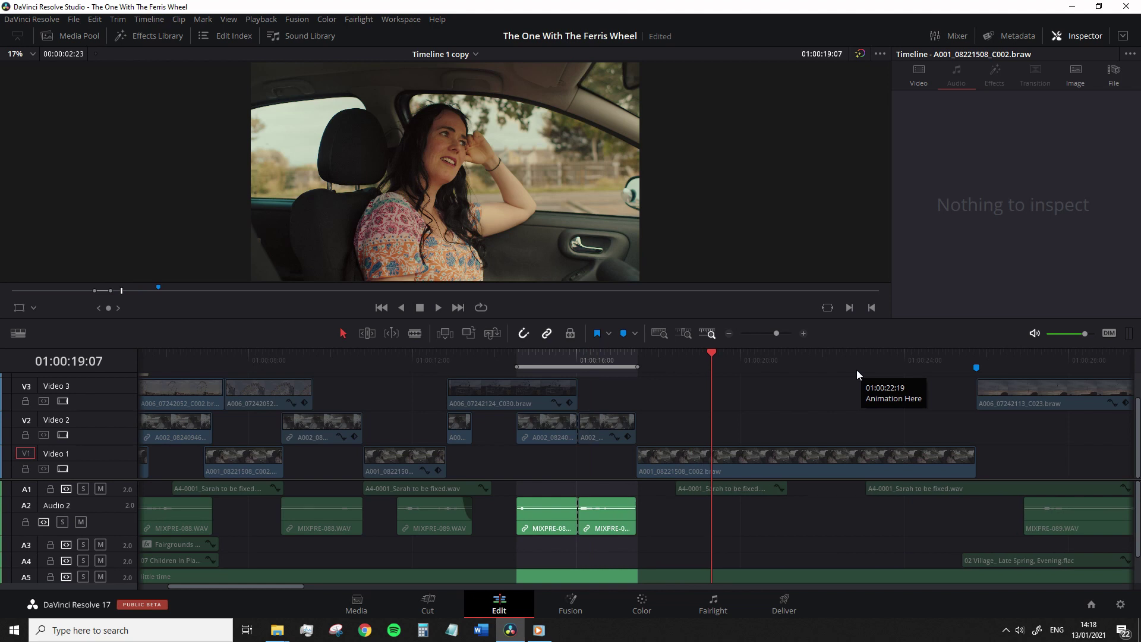
key("Delete")
key("ctrl+z")
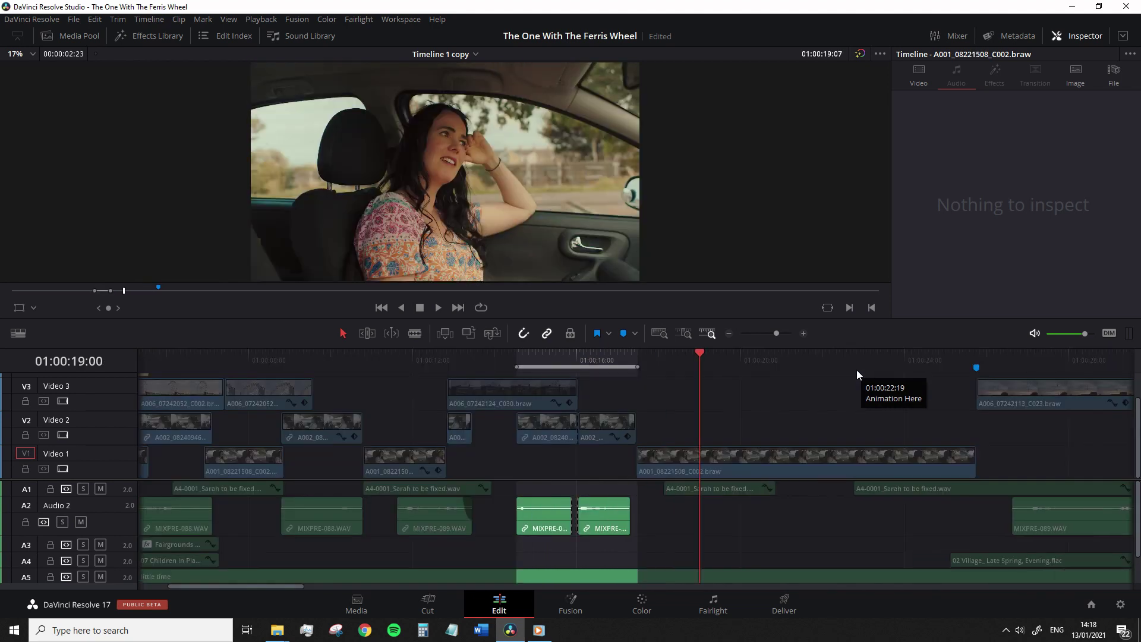
key("Delete")
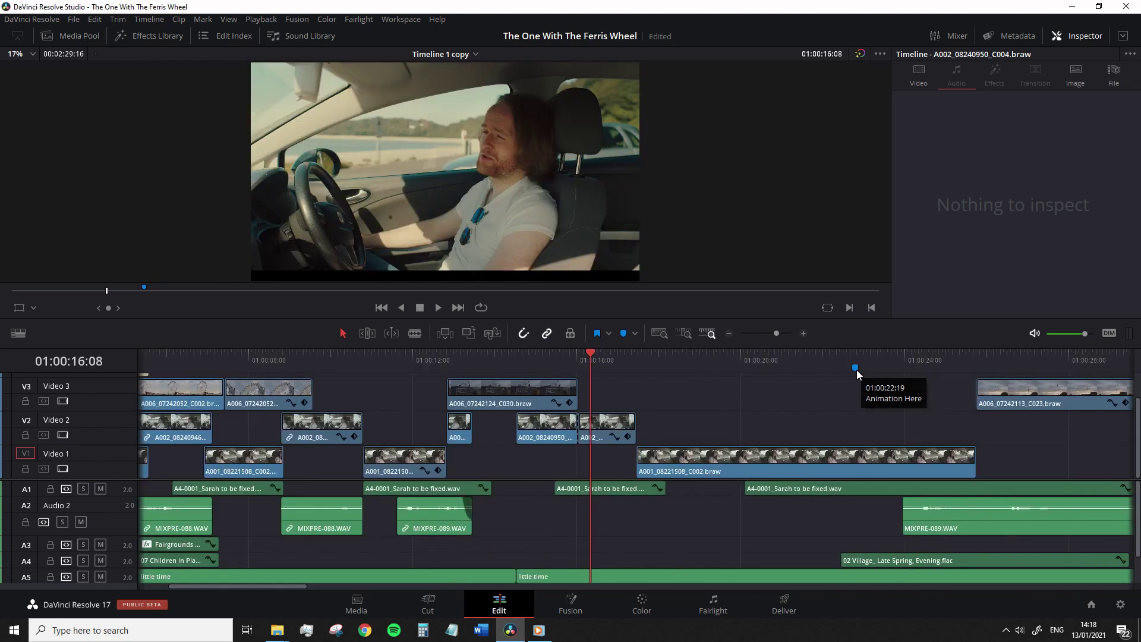
key("ctrl+z")
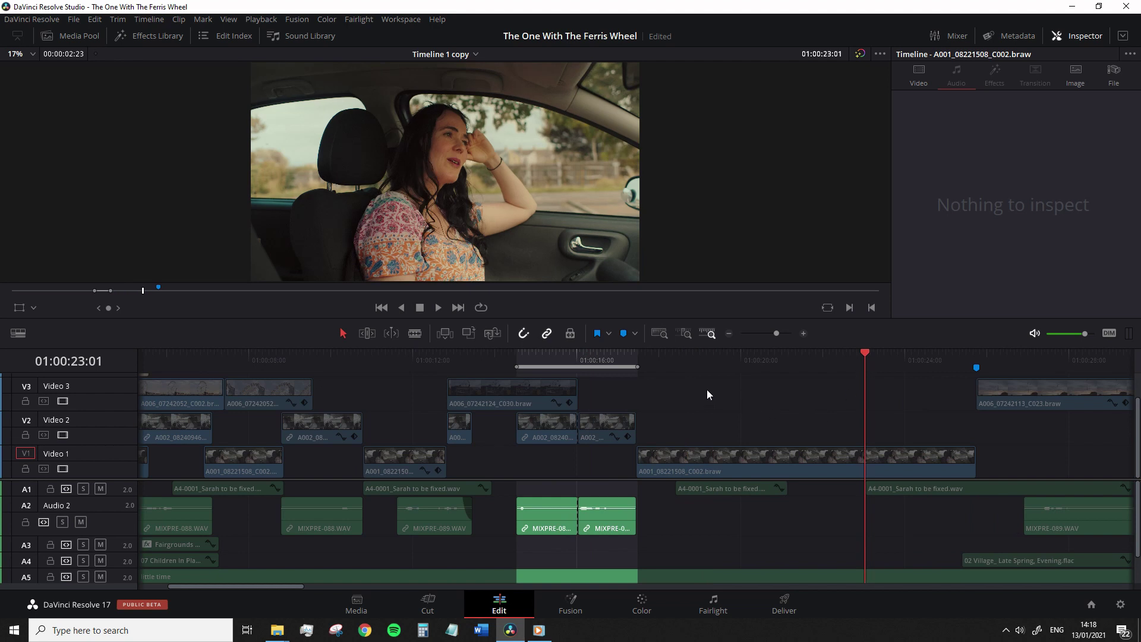
left_click(715, 363)
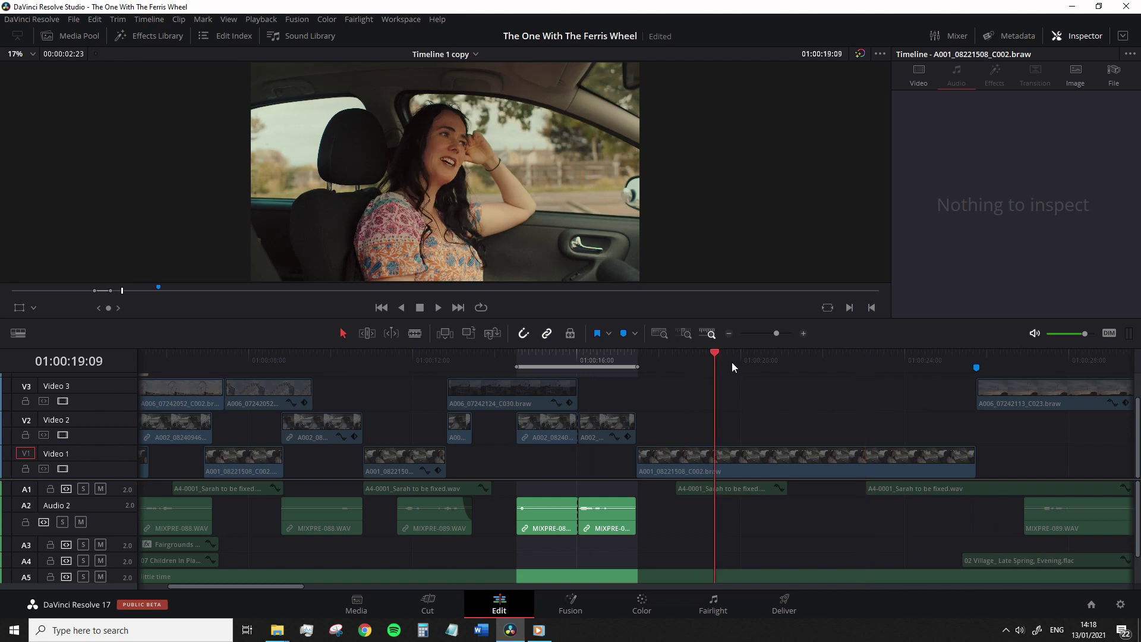
Turn off Ripple Timeline Markers and retest the ripple delete, then undo it
left_click(154, 19)
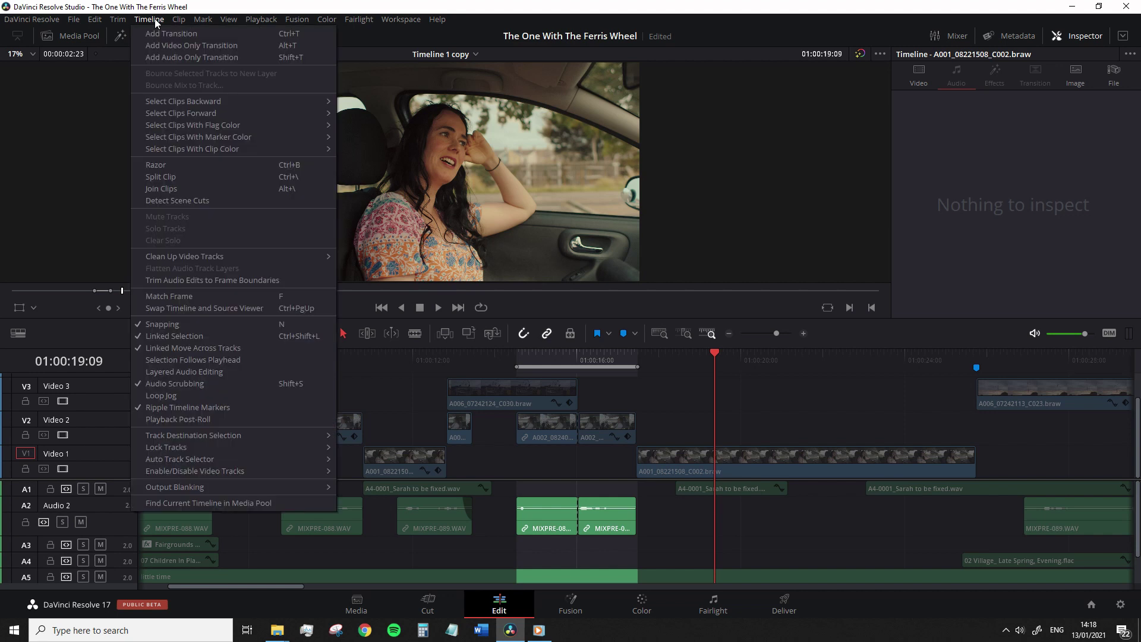
left_click(215, 408)
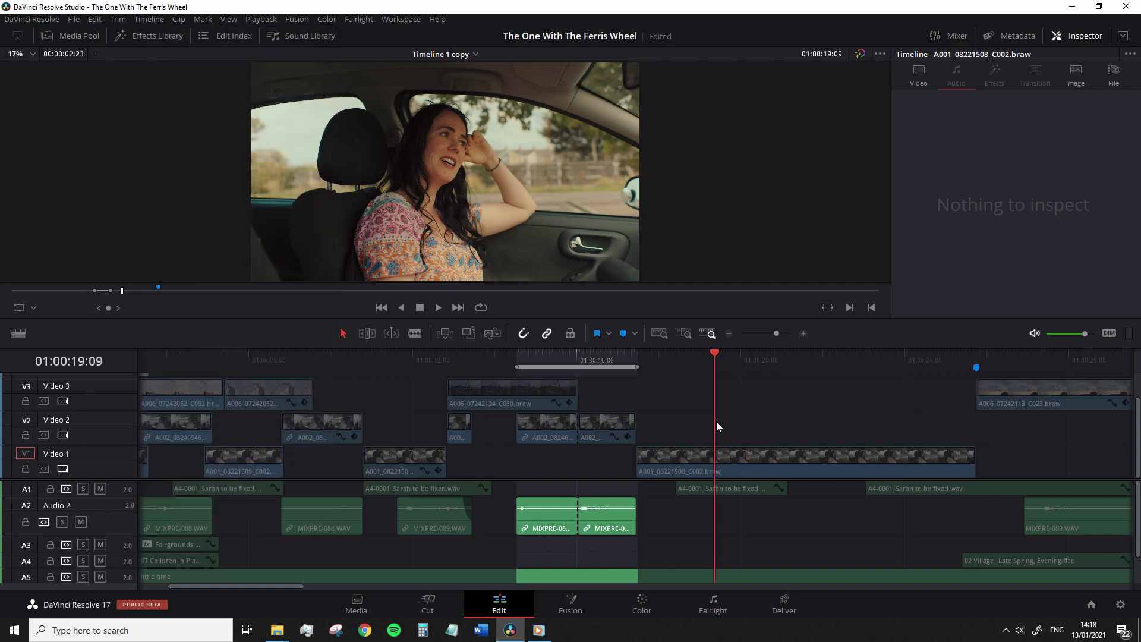
key("ctrl+z")
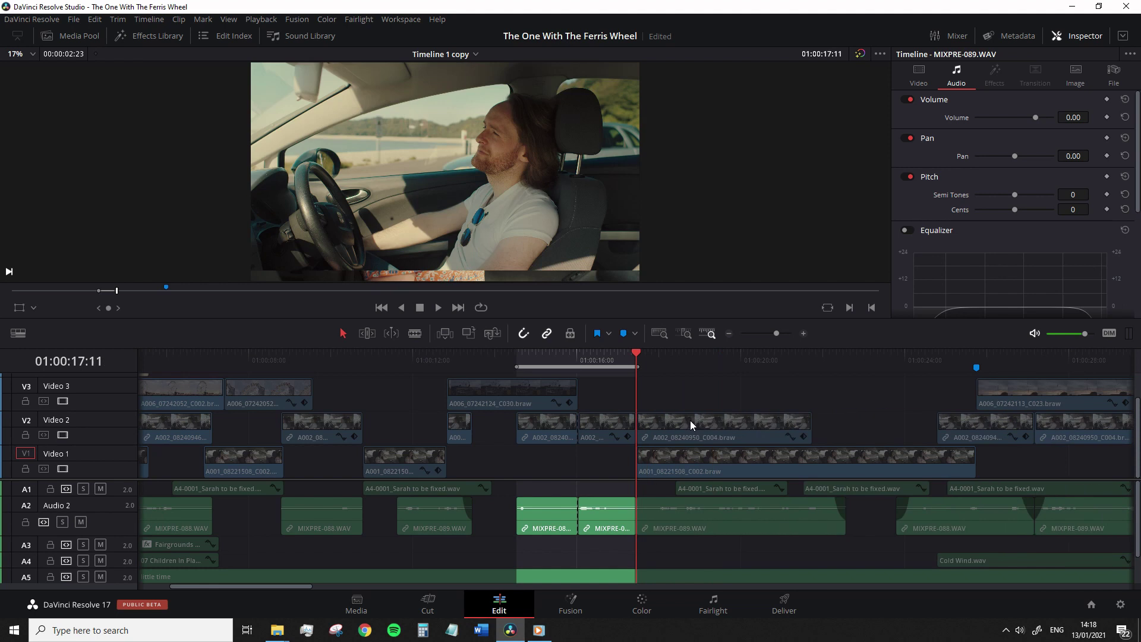
key("ctrl+shift+z")
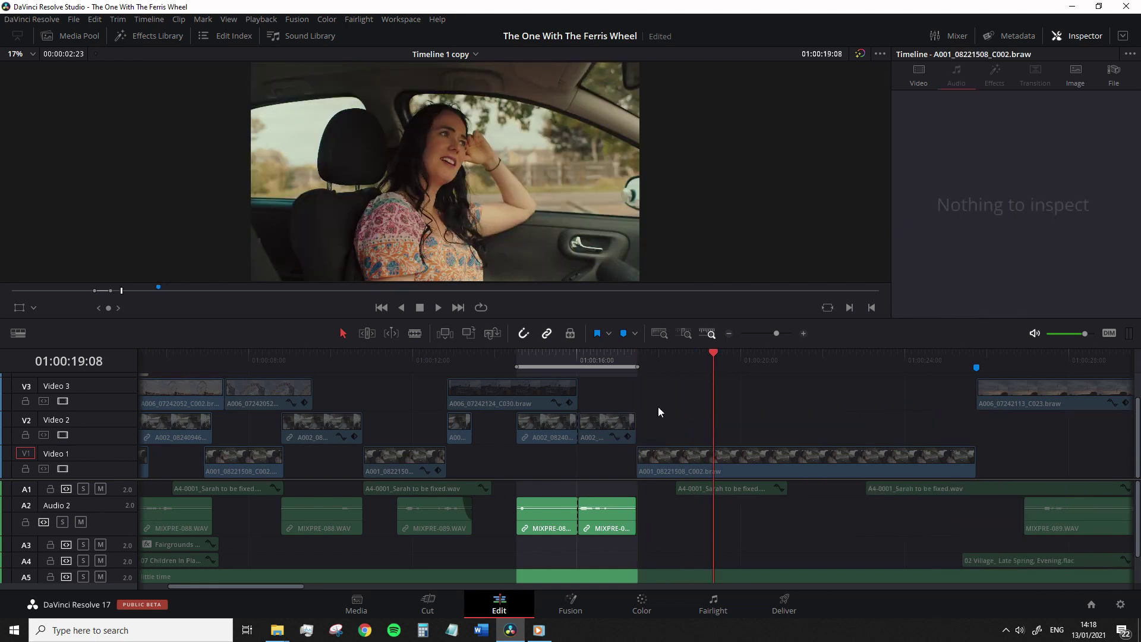
key("ctrl+shift+z")
key("ctrl+z")
Re-enable Ripple Timeline Markers and try trimming the end of the Video 2 clip
left_click(150, 19)
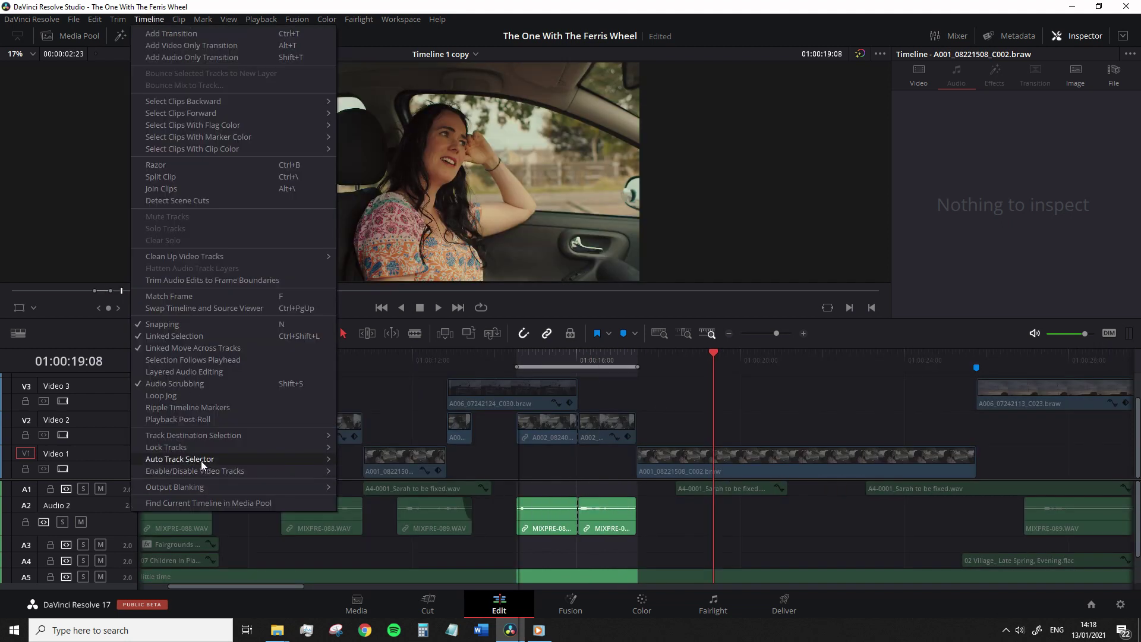
left_click(198, 408)
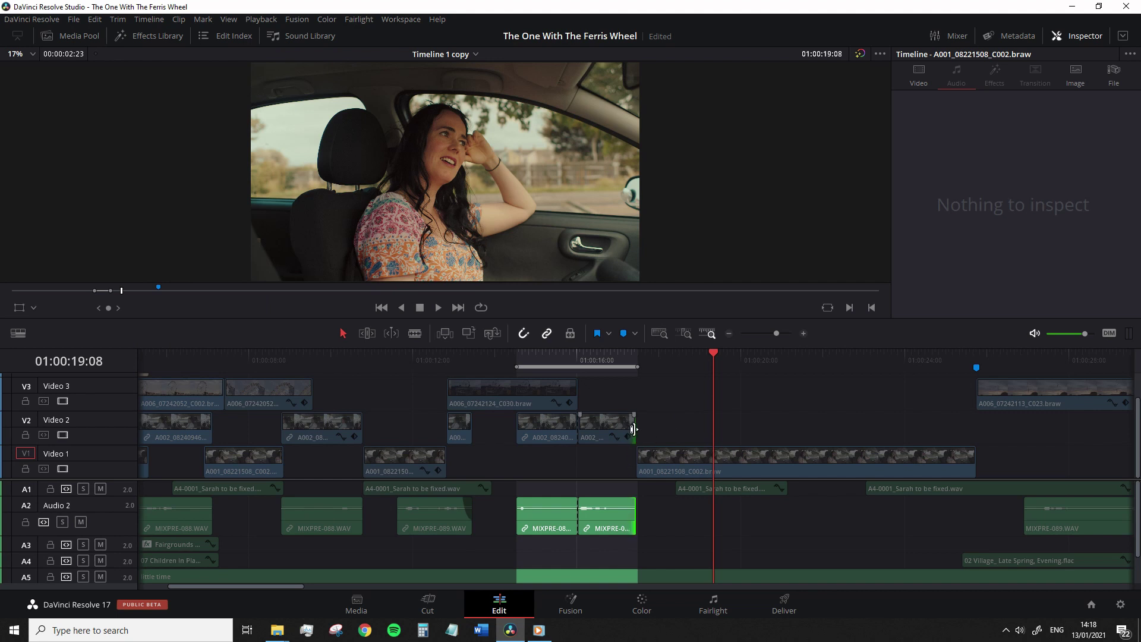
left_click_drag(633, 429, 700, 411)
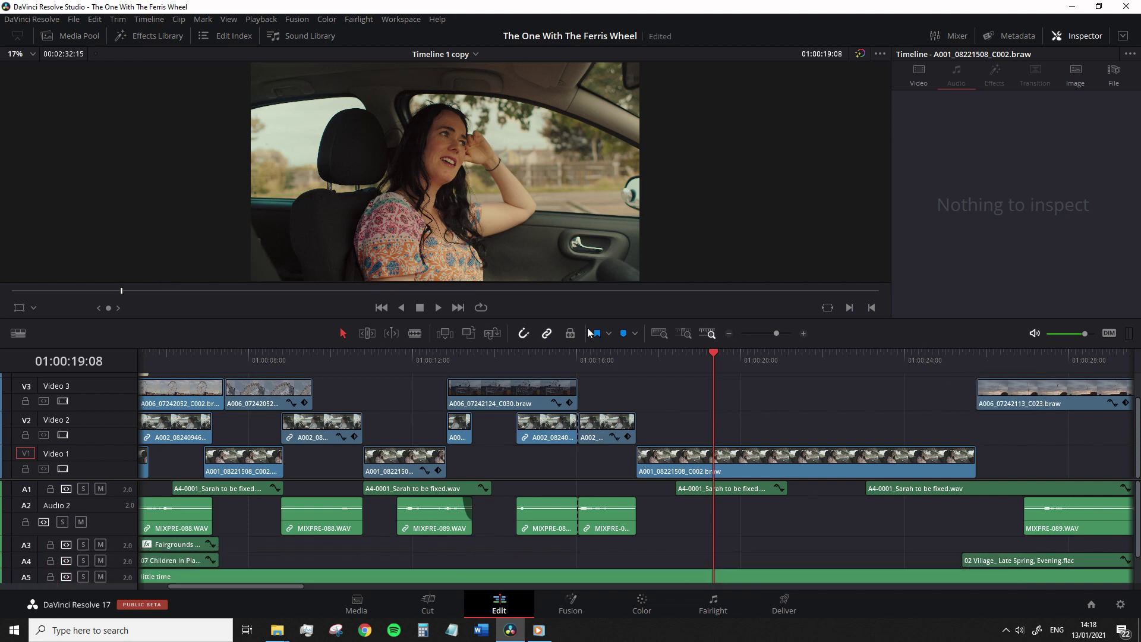
Zoom the timeline to full extent, then zoom in and scroll around the playhead near 01:00:18
left_click(660, 333)
left_click(682, 334)
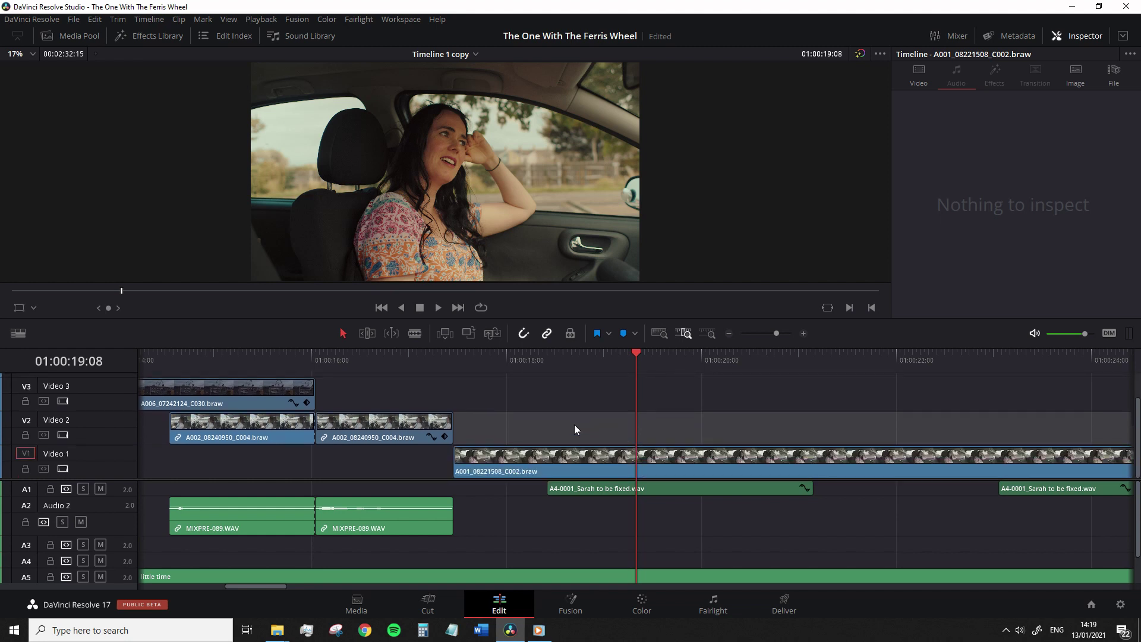
scroll(574, 424, "right", 10)
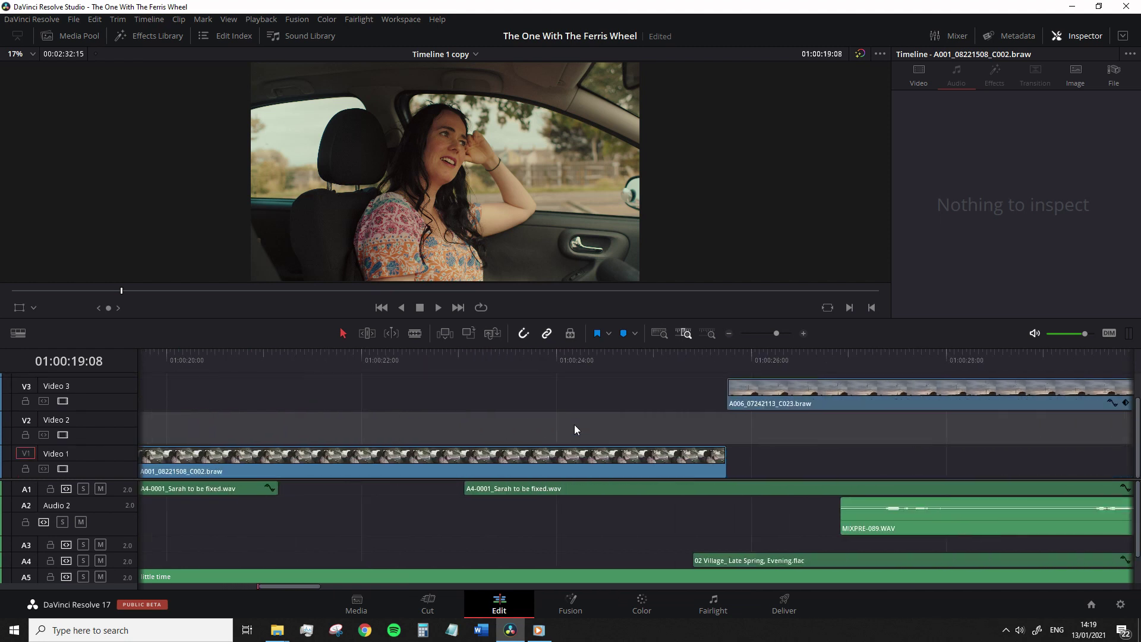
scroll(574, 424, "left", 20)
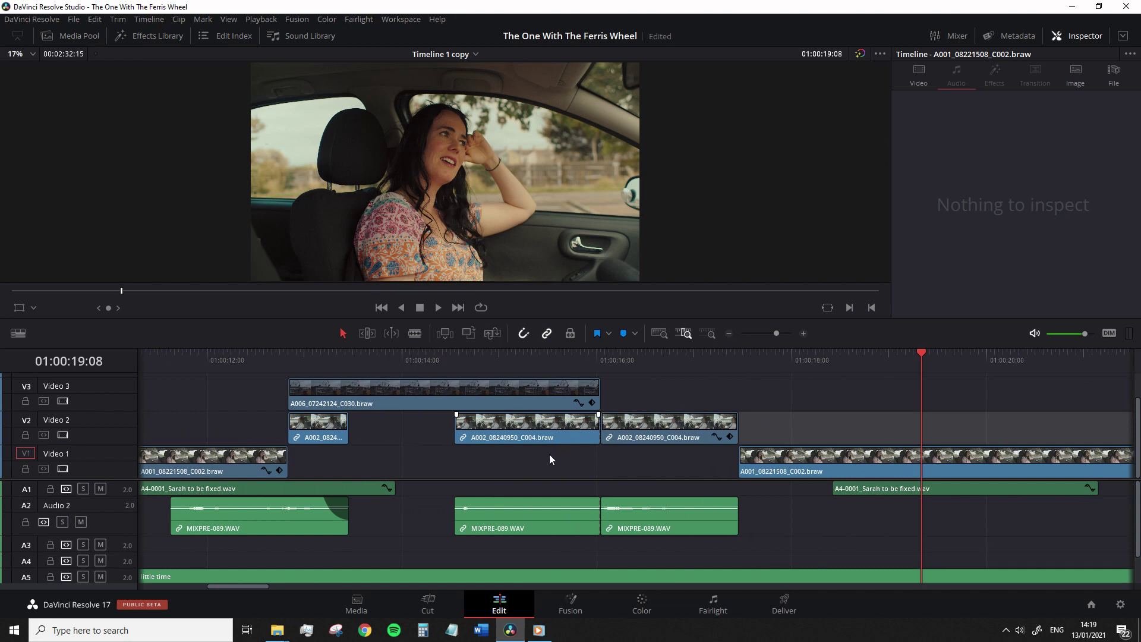
scroll(549, 454, "right", 6)
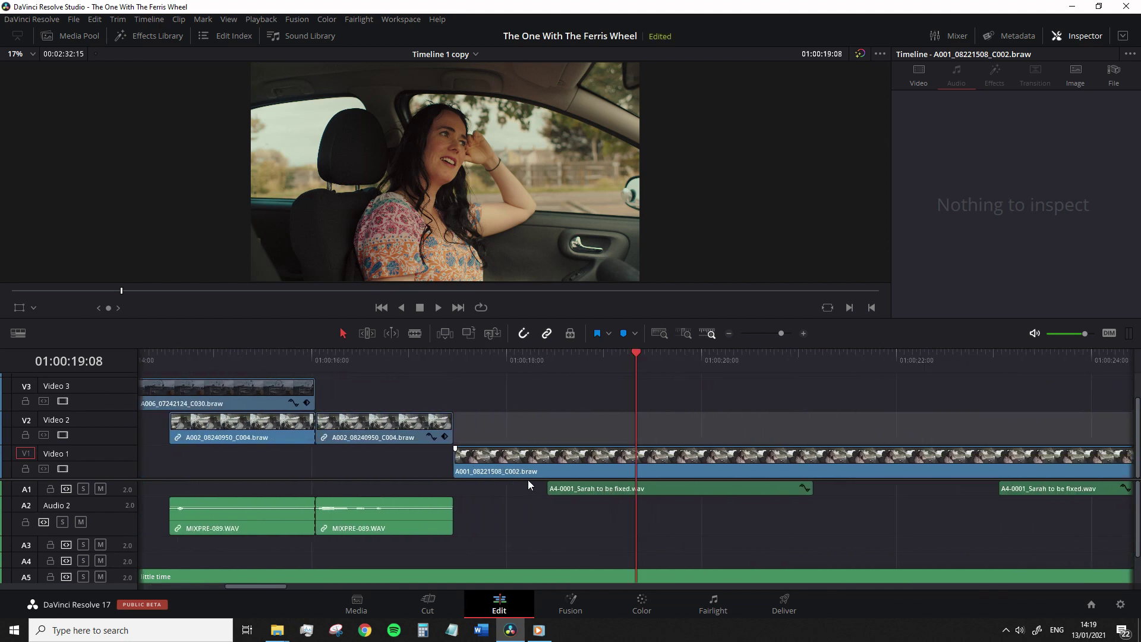
scroll(528, 479, "down", 4)
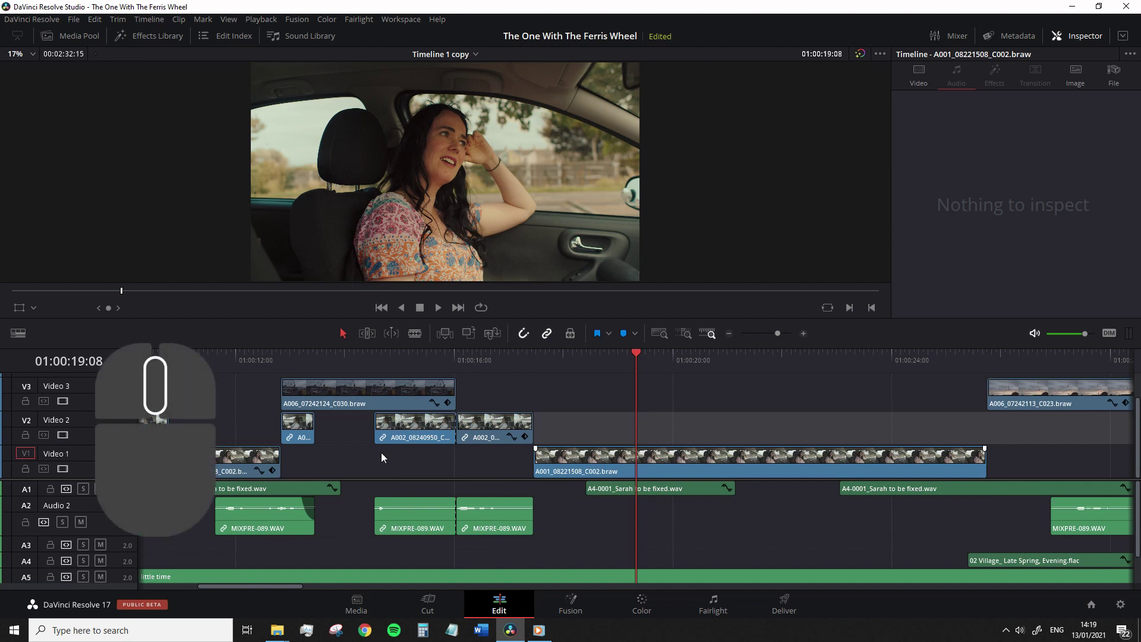
scroll(386, 452, "left", 6)
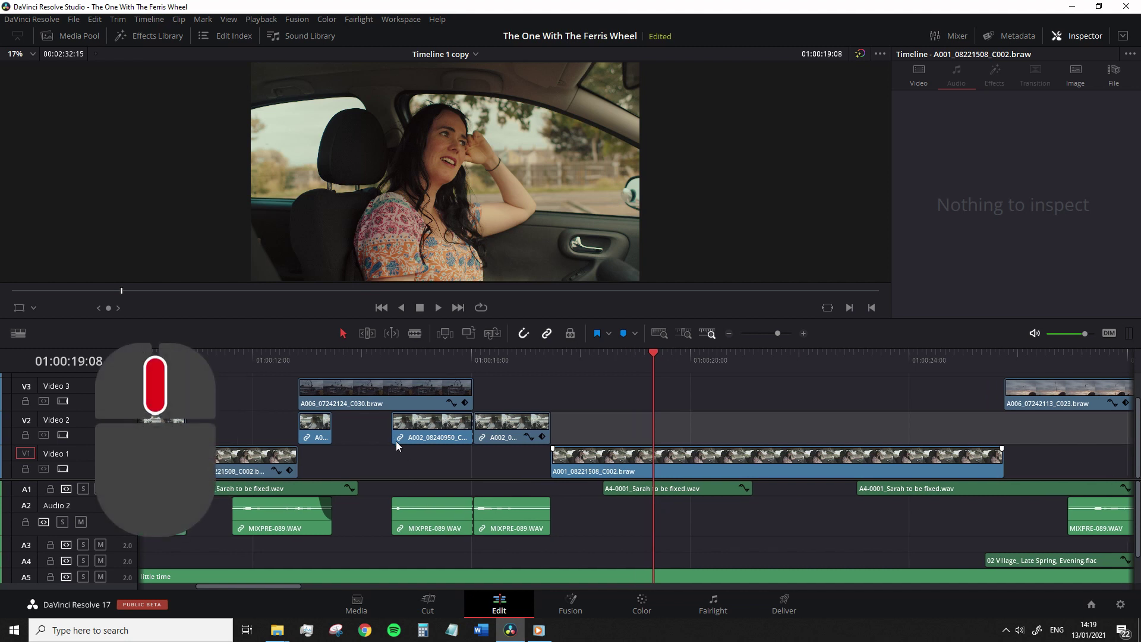
scroll(590, 452, "right", 6)
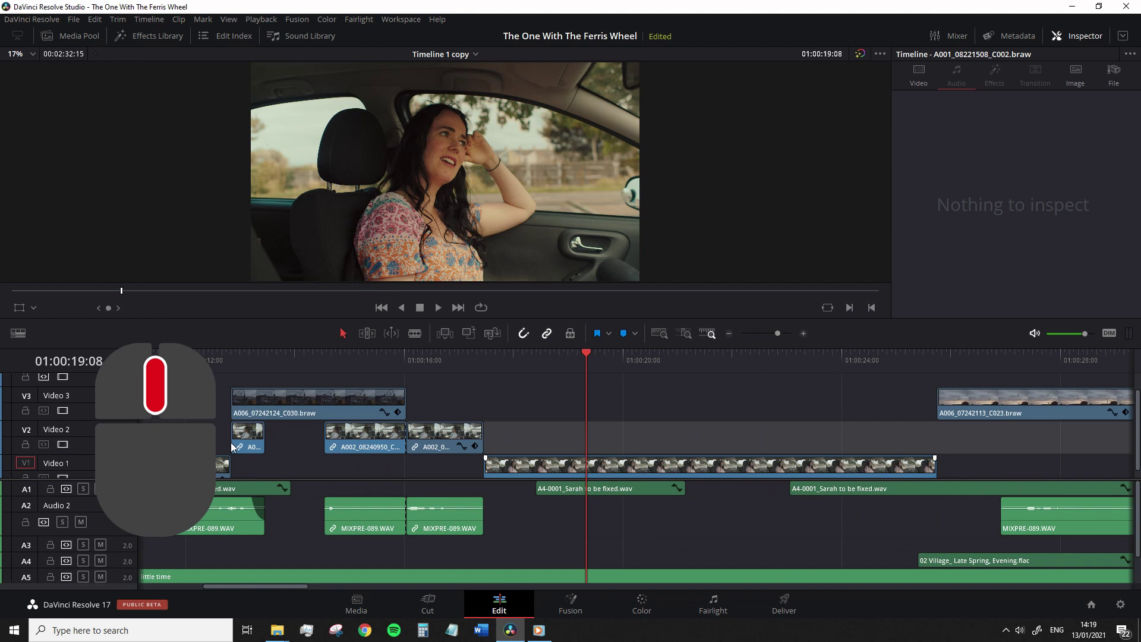
scroll(601, 500, "down", 2)
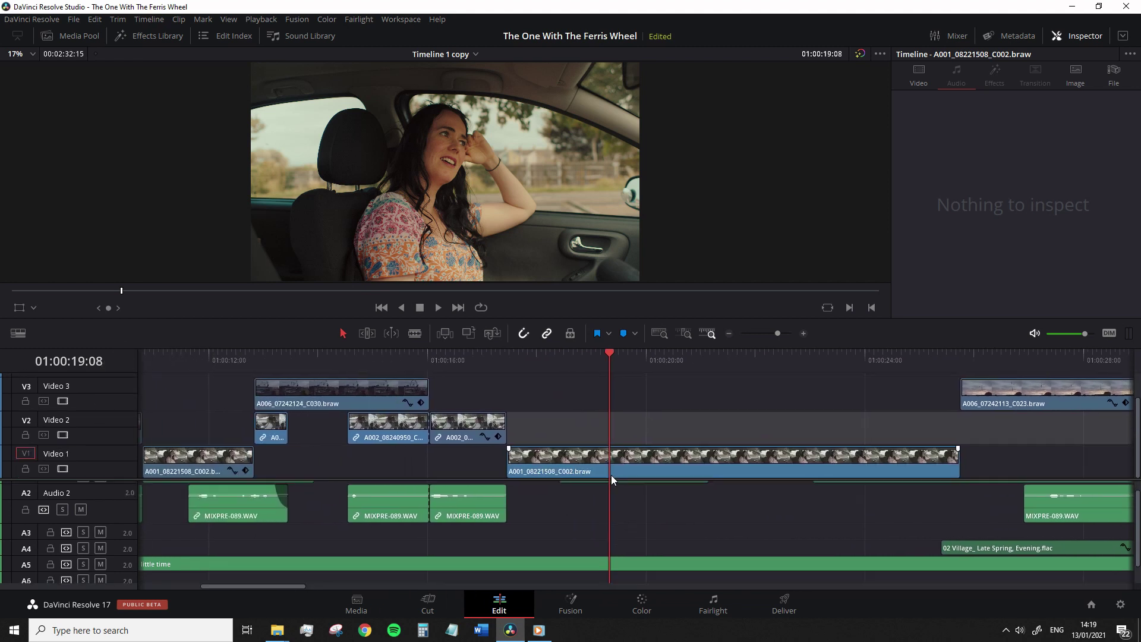
scroll(611, 475, "left", 13)
scroll(1138, 488, "up", 2)
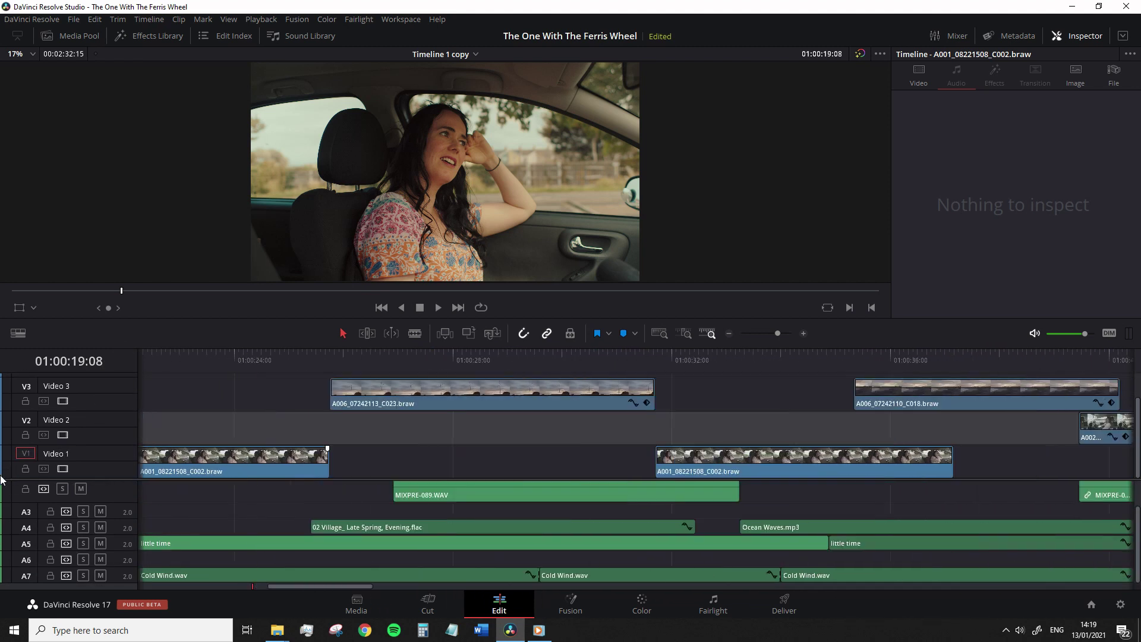
scroll(590, 466, "right", 14)
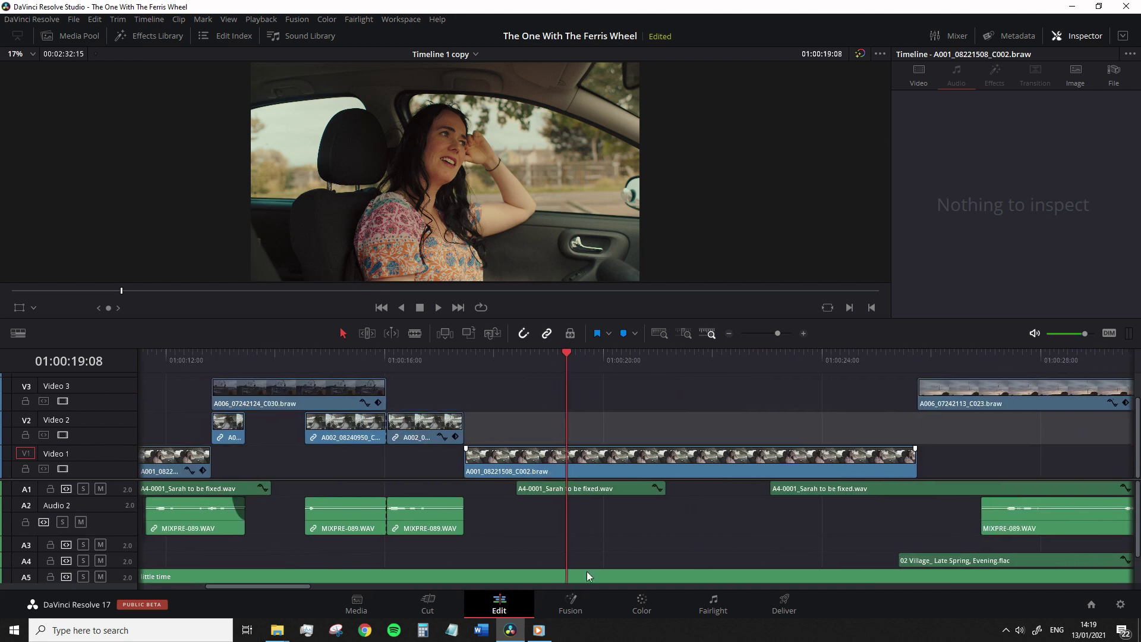
scroll(624, 501, "left", 2)
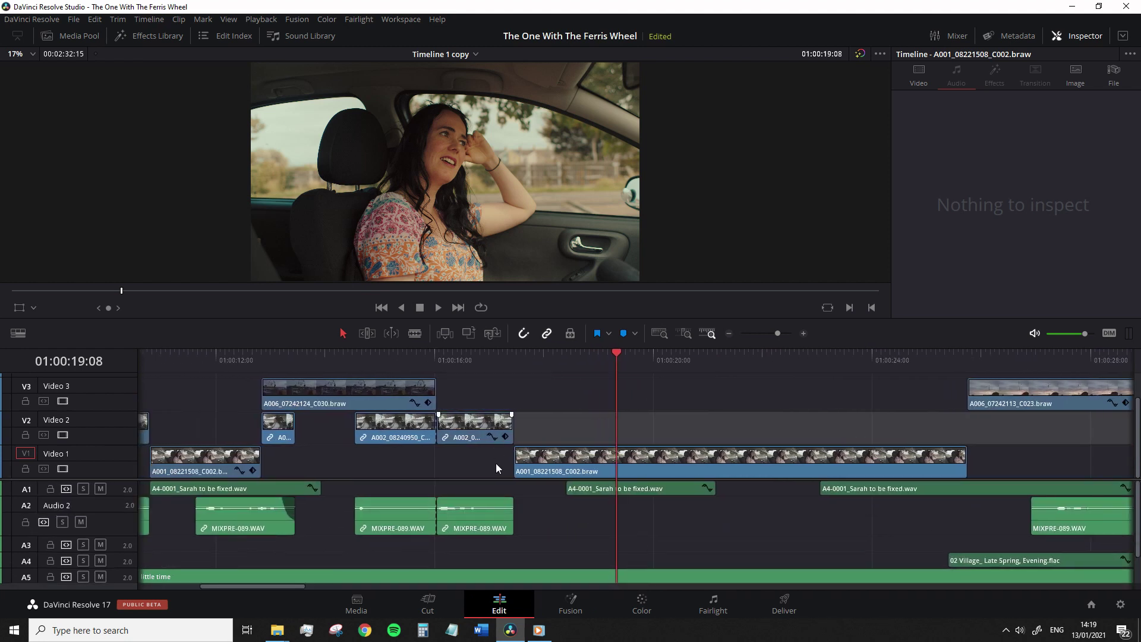
scroll(491, 459, "left", 5)
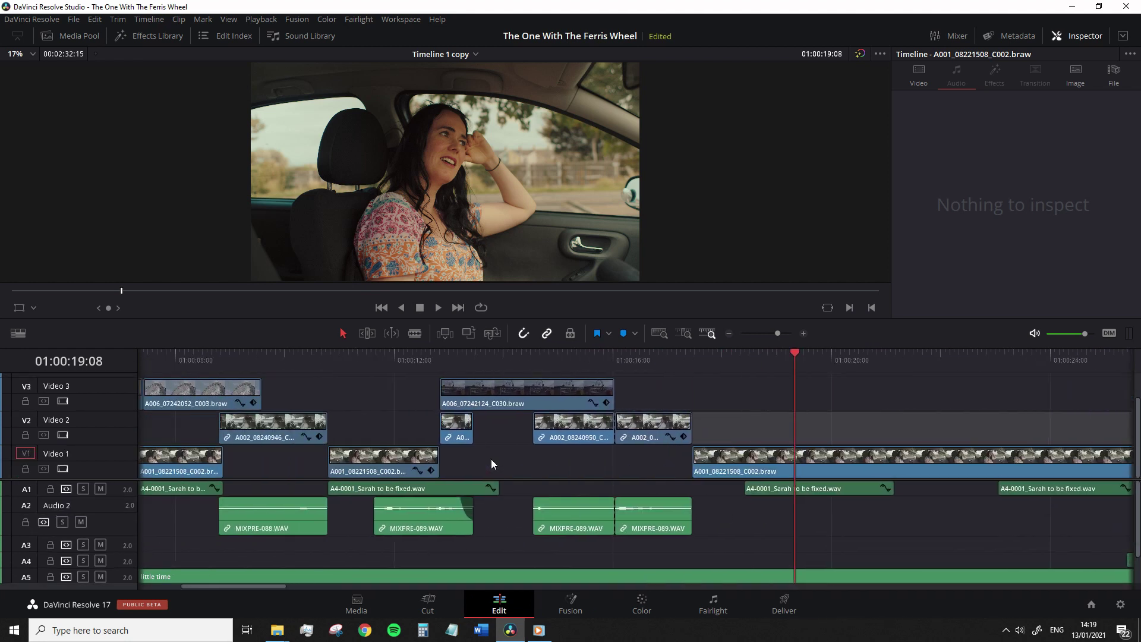
scroll(491, 459, "up", 3)
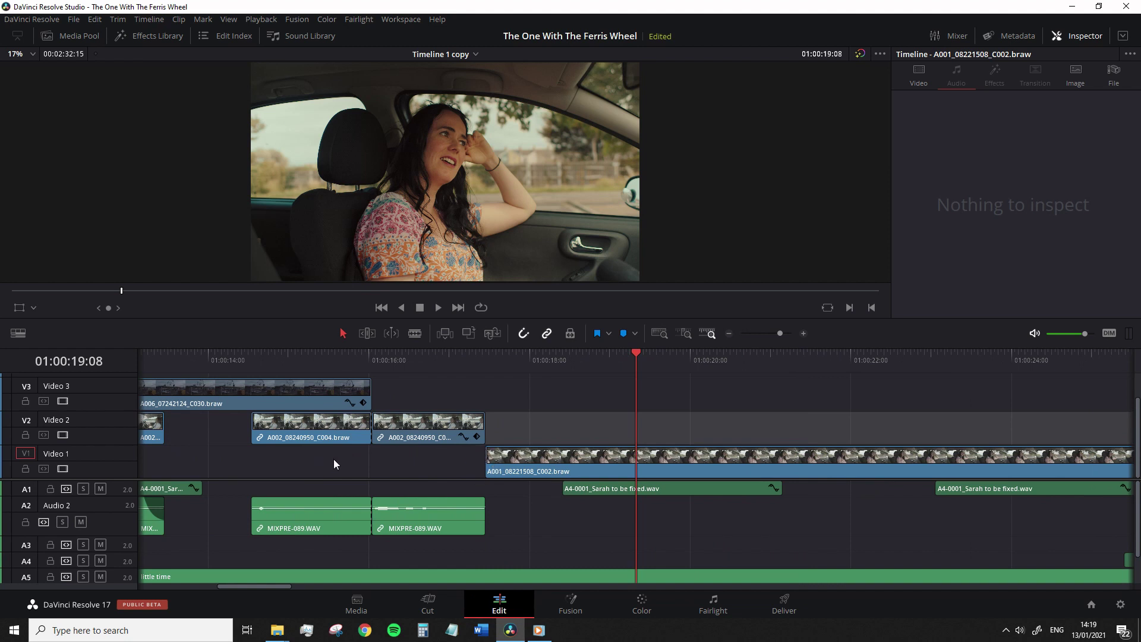
scroll(334, 461, "left", 12)
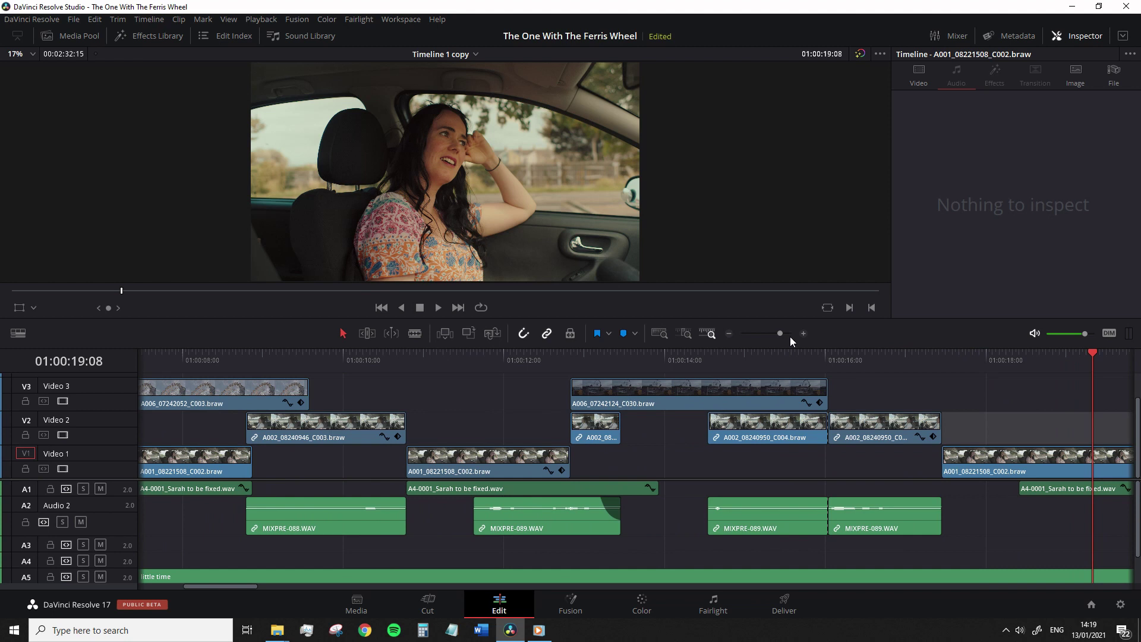
scroll(801, 467, "left", 8)
scroll(831, 385, "up", 1)
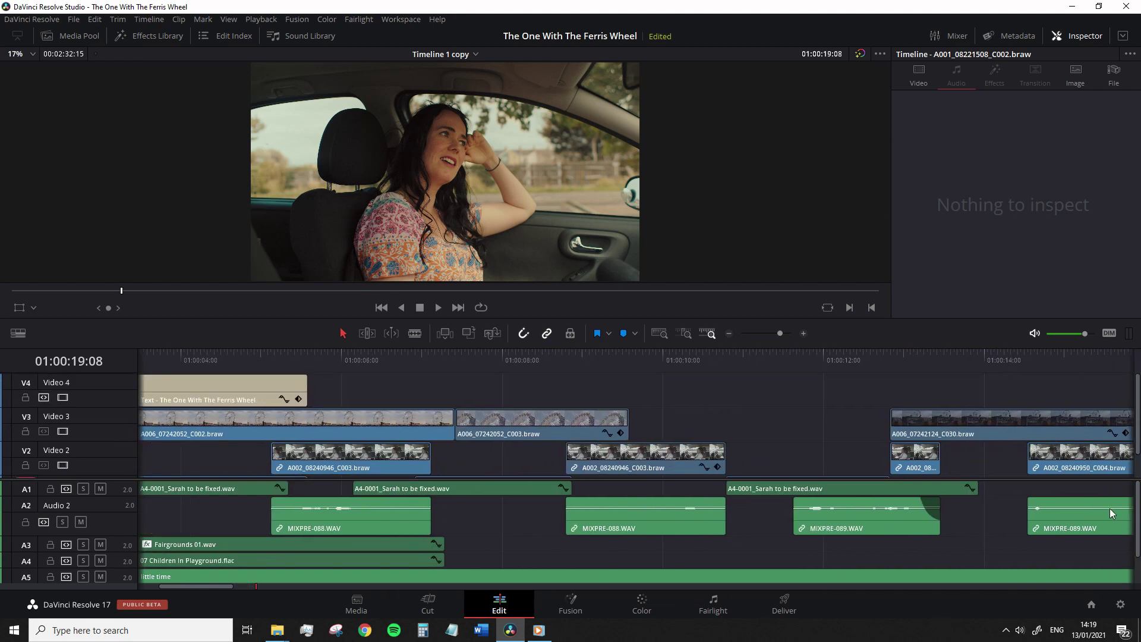
scroll(1110, 508, "down", 1)
scroll(484, 381, "left", 6)
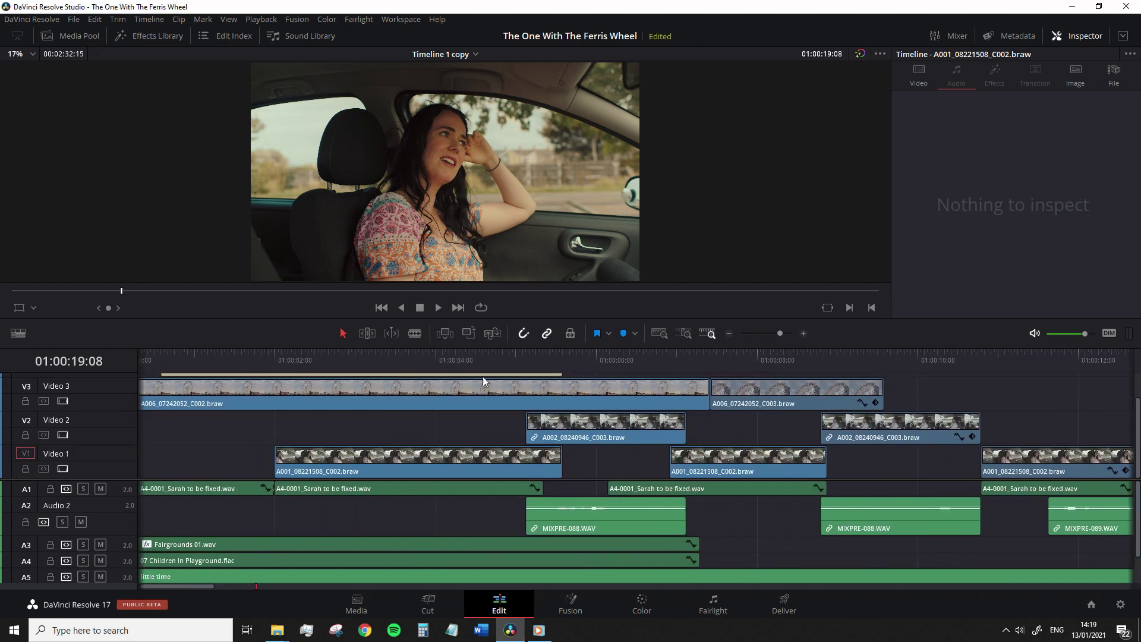
scroll(483, 381, "right", 3)
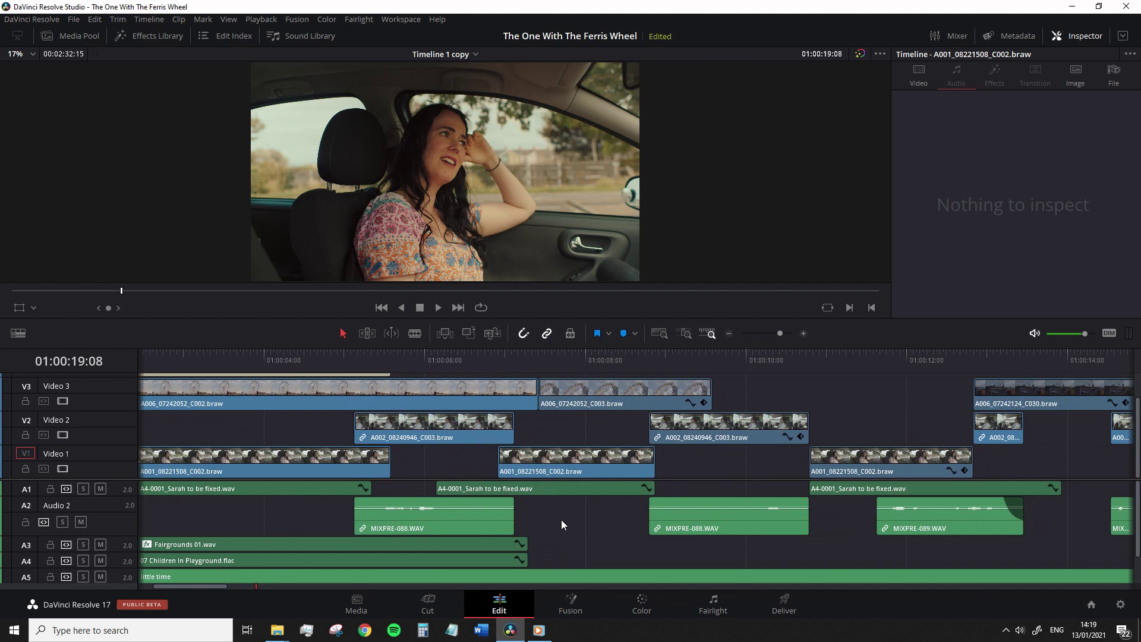
scroll(562, 529, "down", 2)
scroll(564, 570, "left", 1)
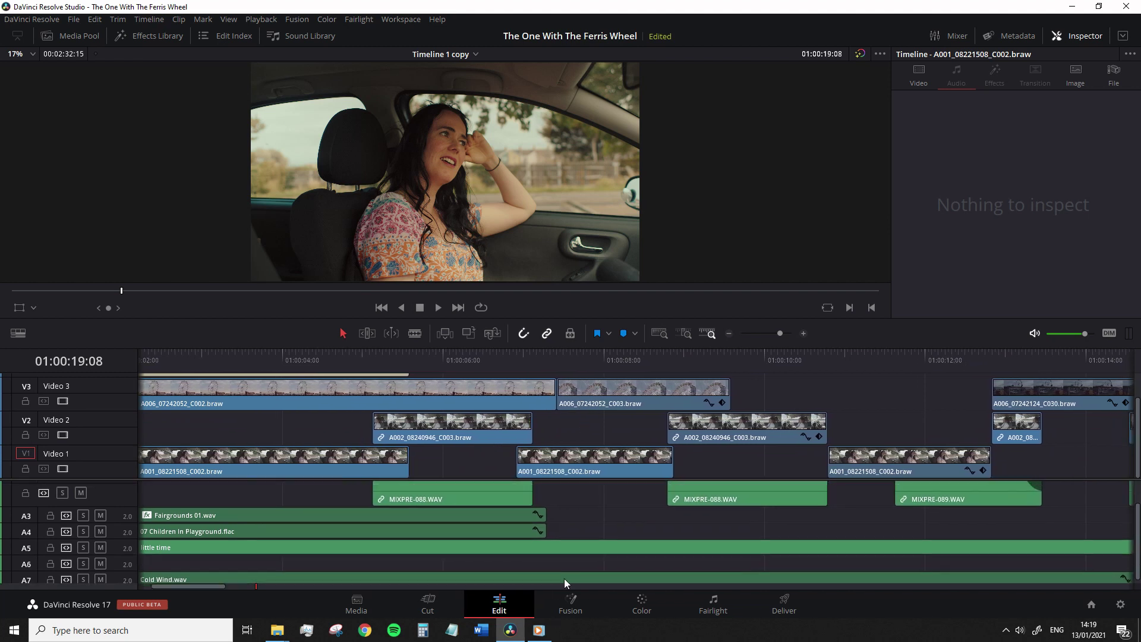
scroll(565, 570, "up", 2)
scroll(565, 571, "right", 10)
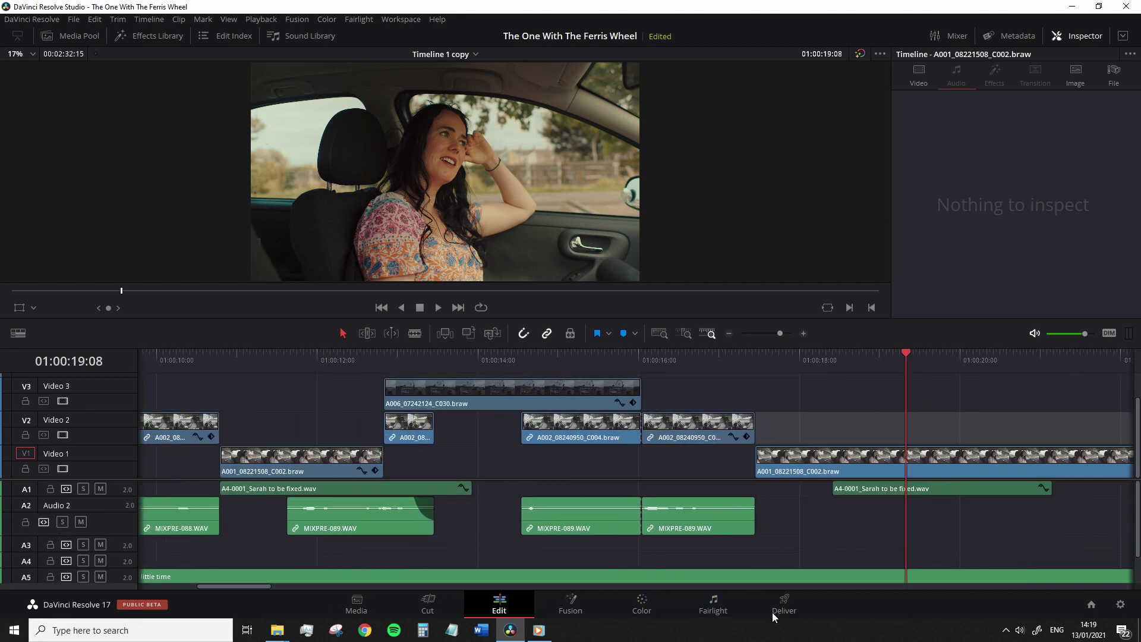
scroll(359, 516, "left", 5)
scroll(360, 516, "down", 2)
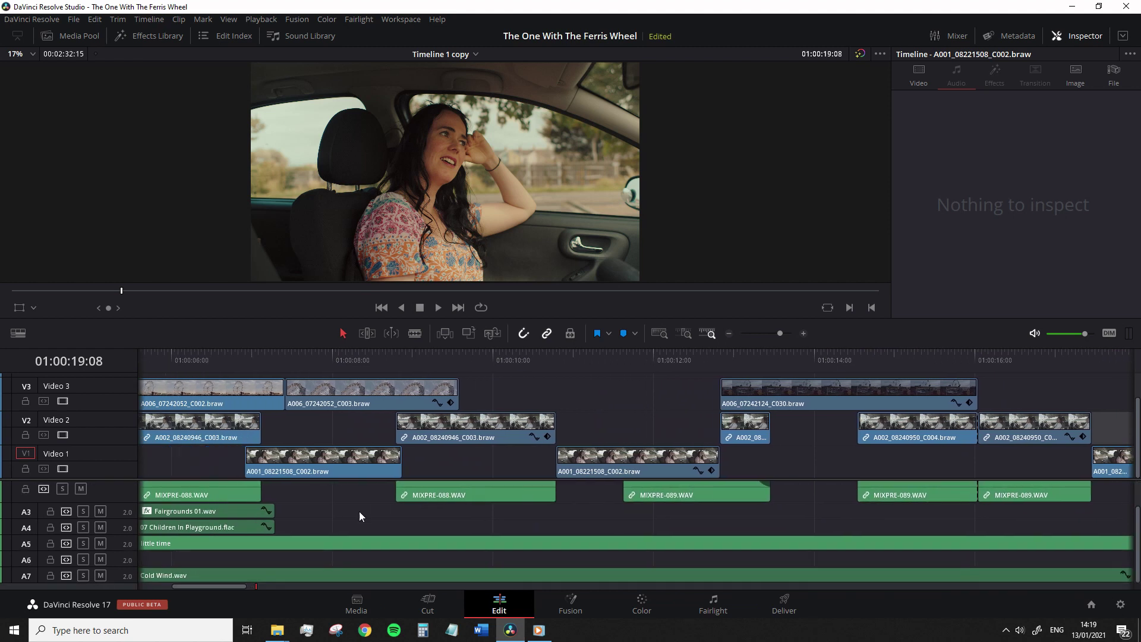
scroll(415, 516, "left", 5)
scroll(535, 535, "up", 2)
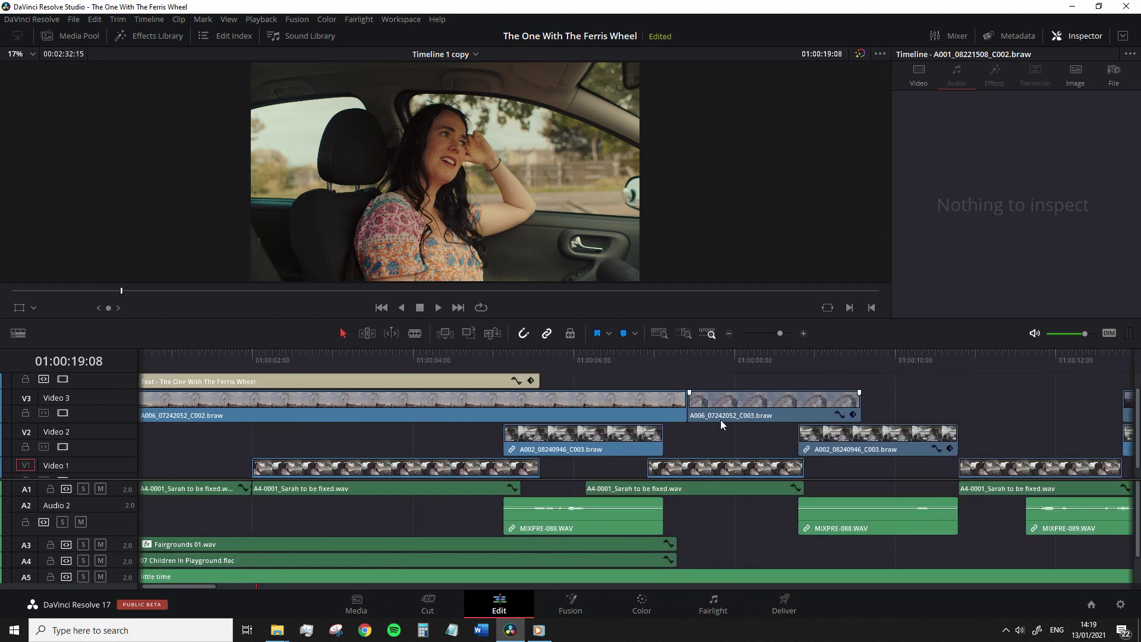
scroll(723, 423, "right", 3)
scroll(722, 423, "up", 1)
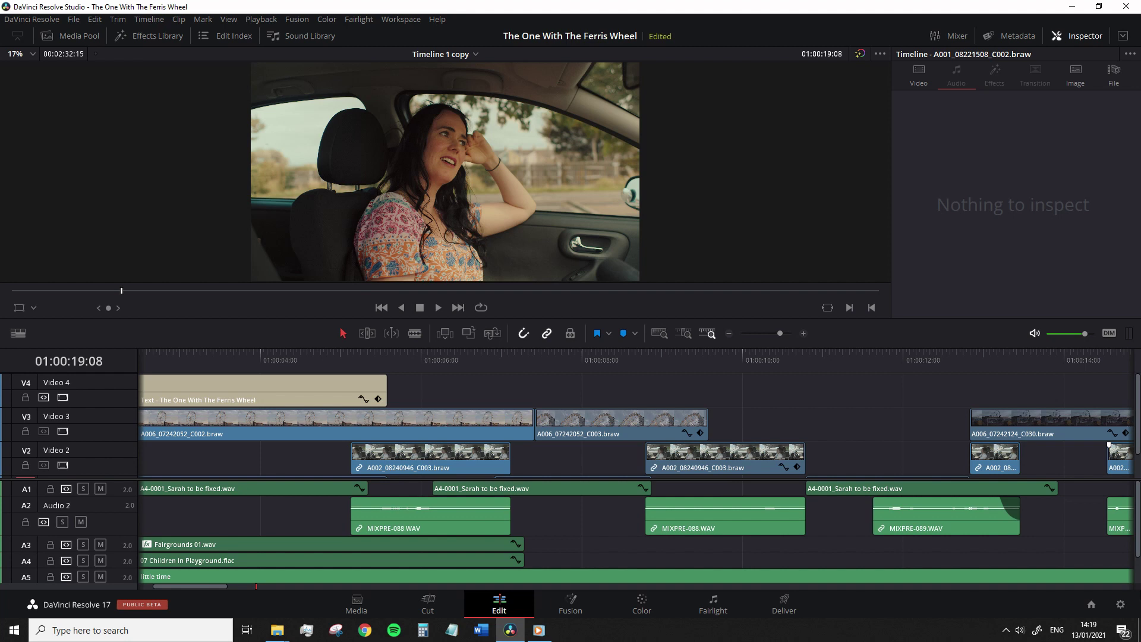
scroll(567, 579, "right", 10)
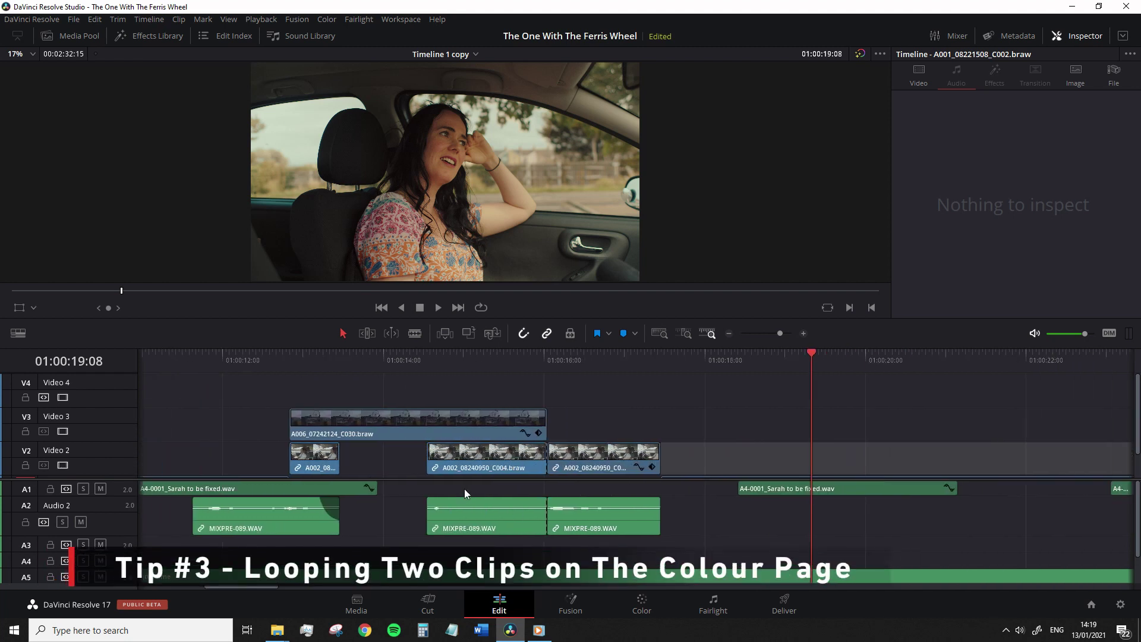
scroll(464, 489, "down", 3)
scroll(589, 472, "up", 1)
scroll(590, 432, "down", 1)
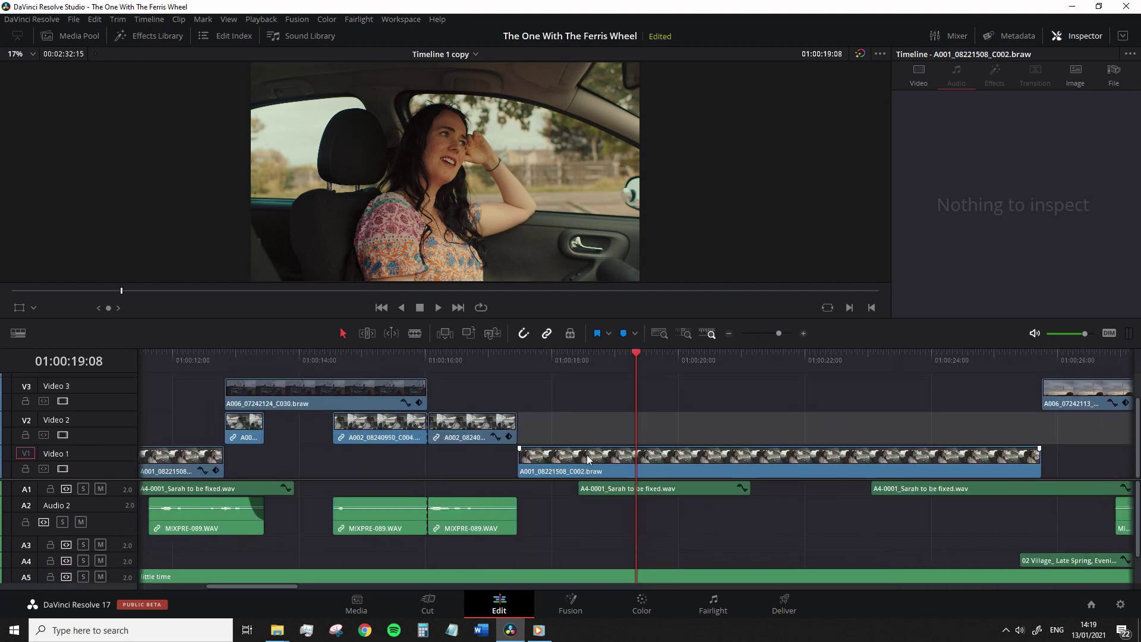
Move the playhead to 01:00:17:01, go to the Color page, and run Cleanup Node Graph
left_click_drag(516, 372, 492, 363)
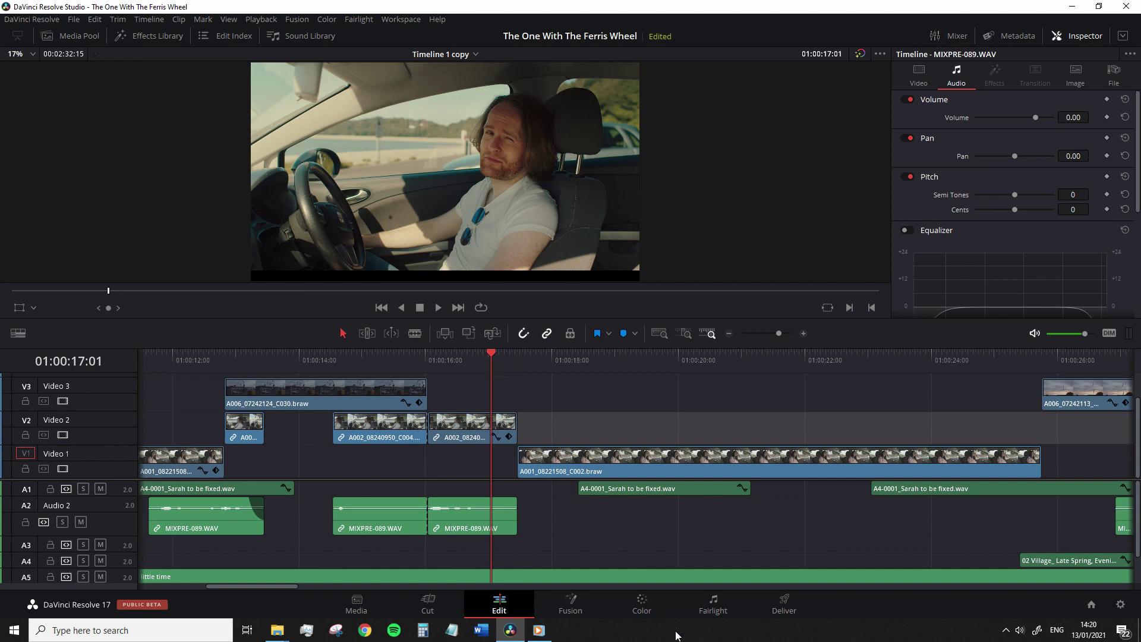
left_click(658, 612)
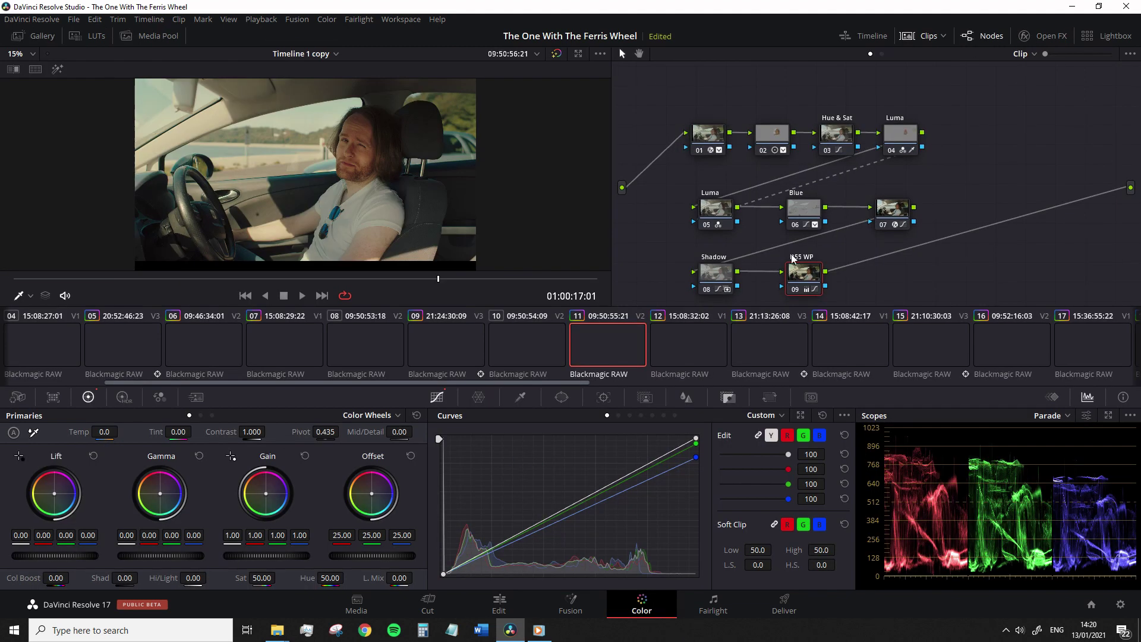
left_click(987, 38)
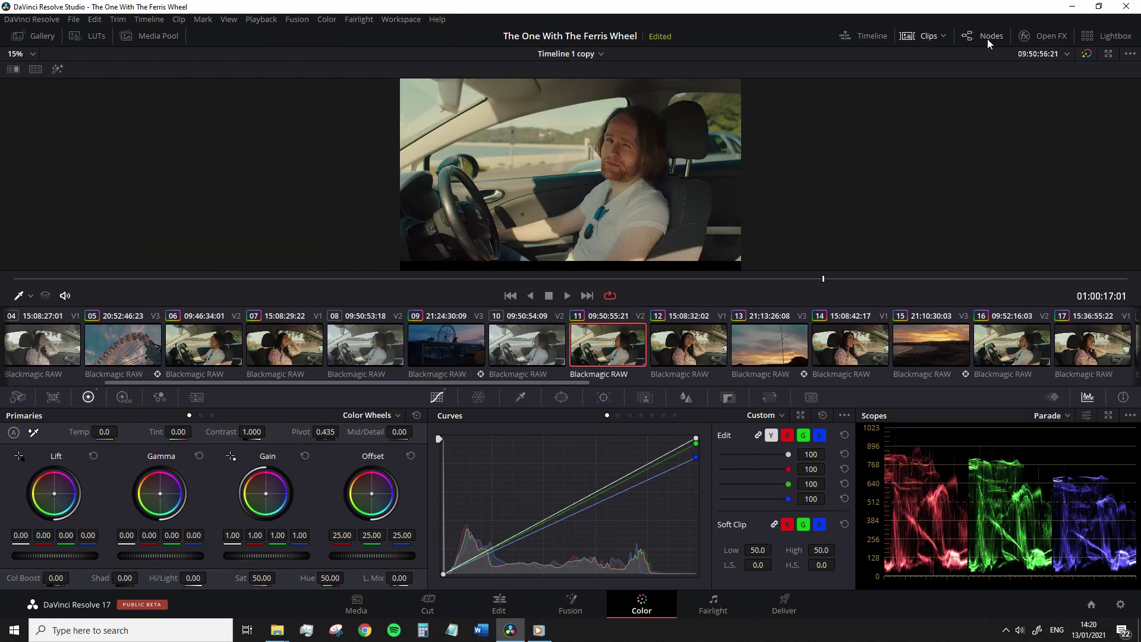
left_click(986, 38)
right_click(968, 81)
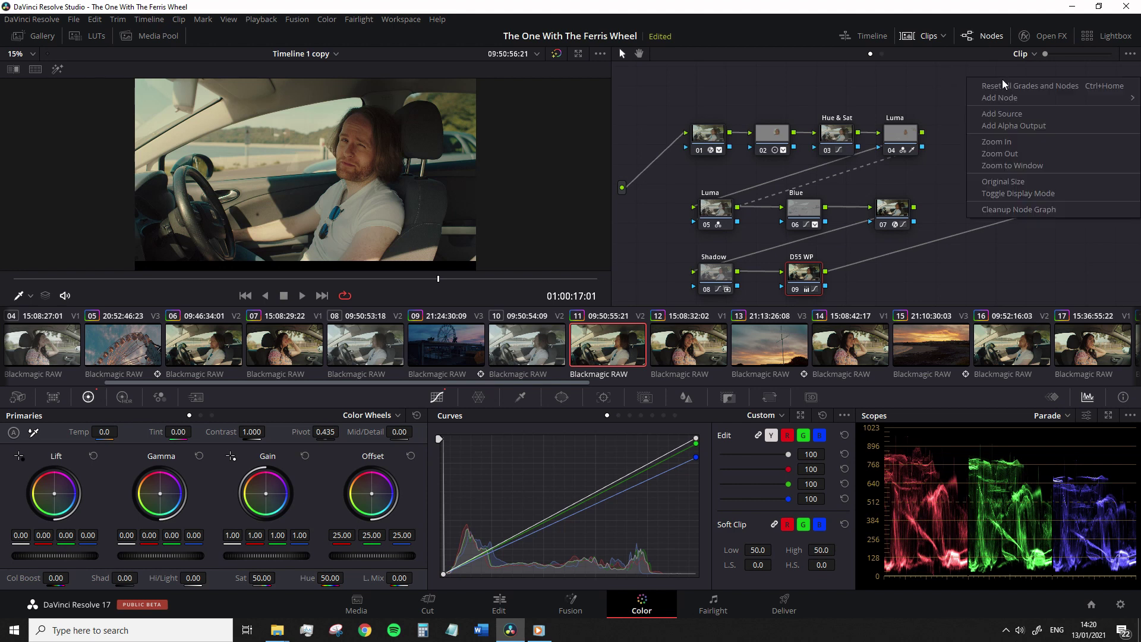
left_click(1037, 210)
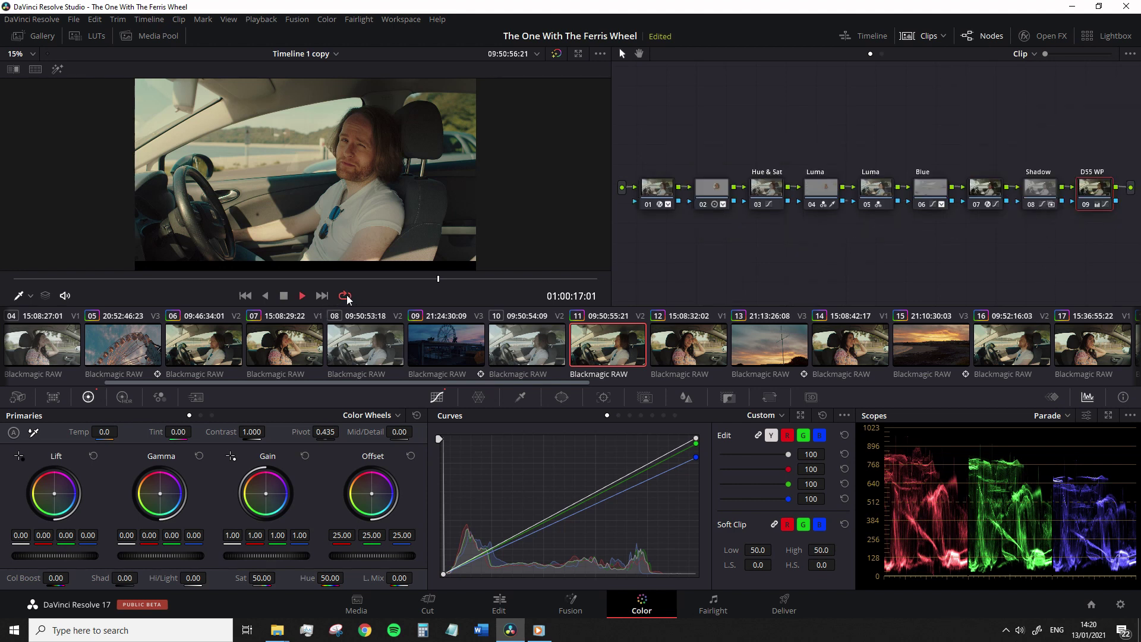
Play the current clip with audio muted, then turn looping off and play past its end
left_click(302, 295)
left_click(65, 295)
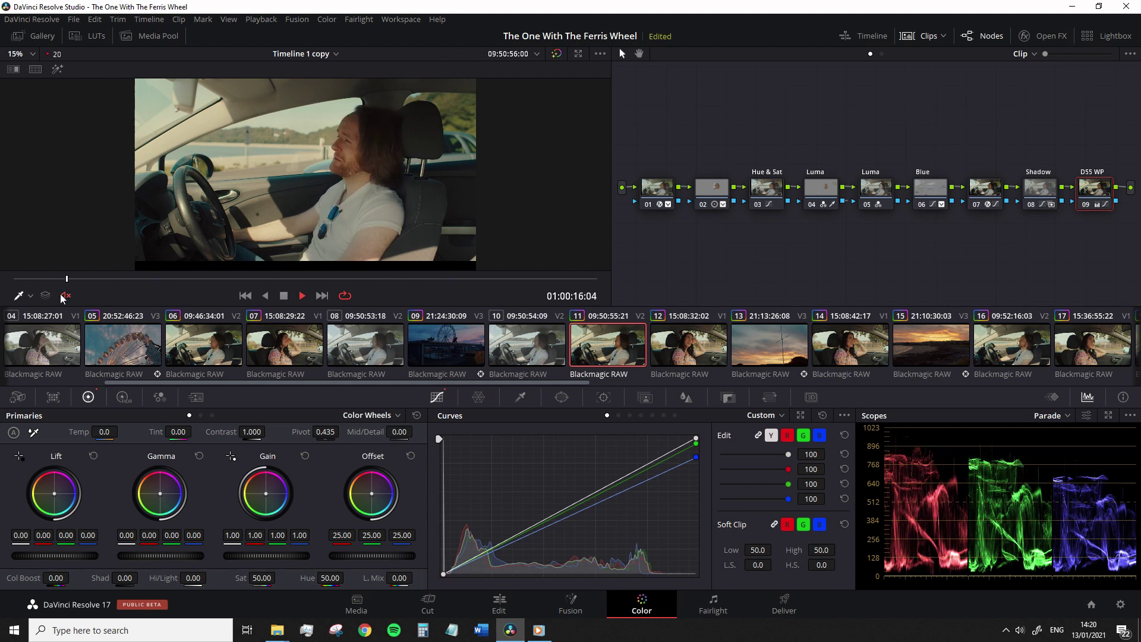
key("space")
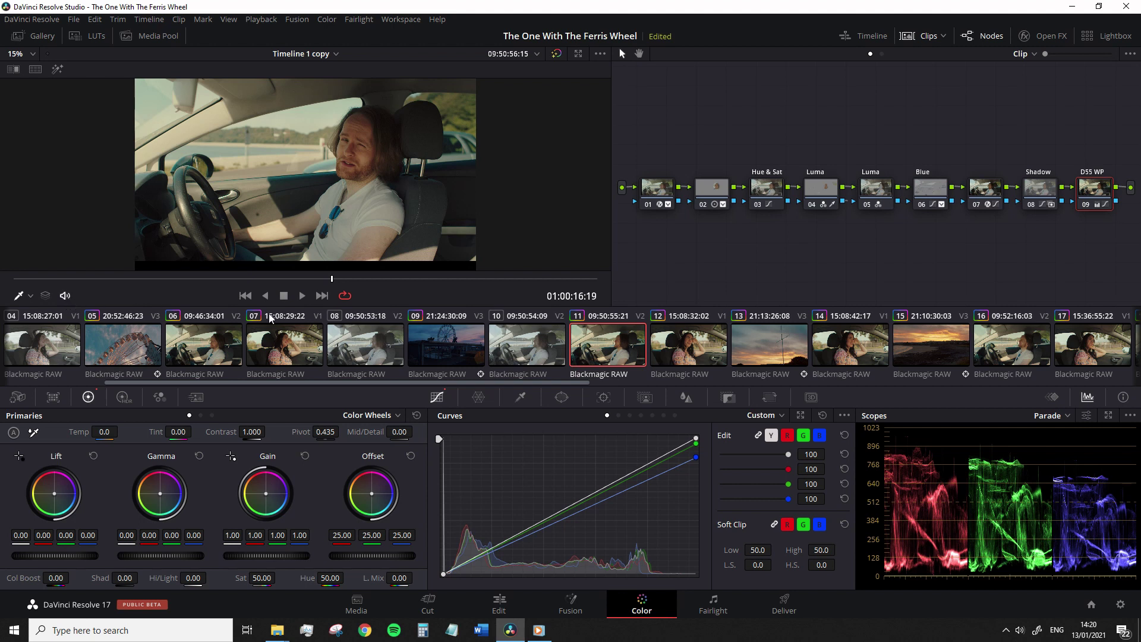
left_click(345, 296)
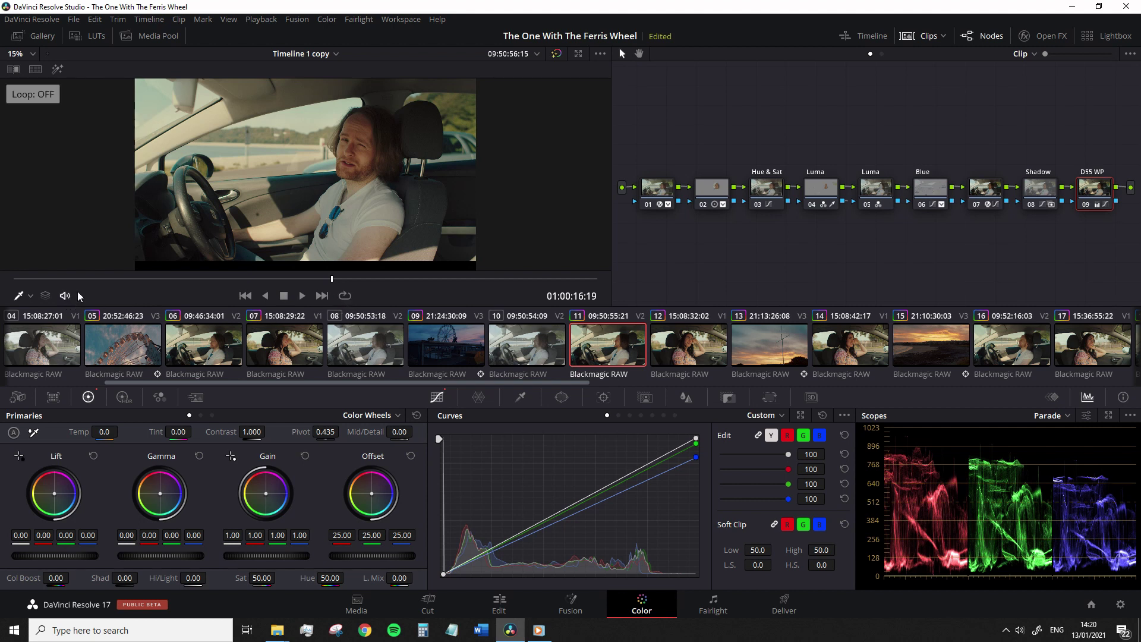
key("space")
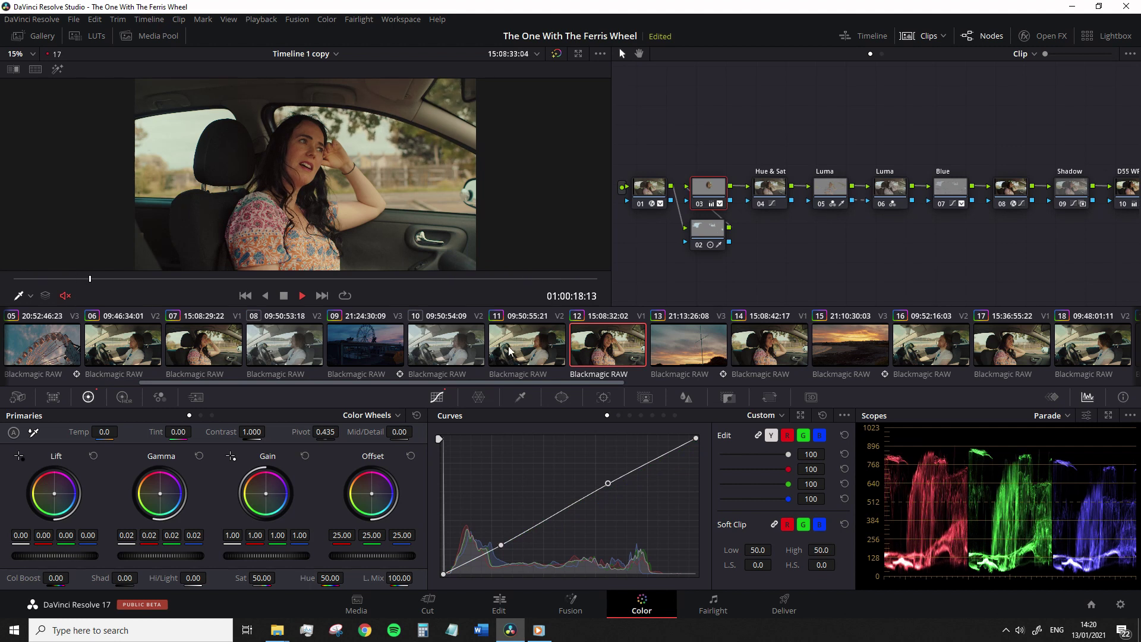
Select clip 11, show the mini timeline, and loop playback across clips 11 and 12
left_click(537, 355)
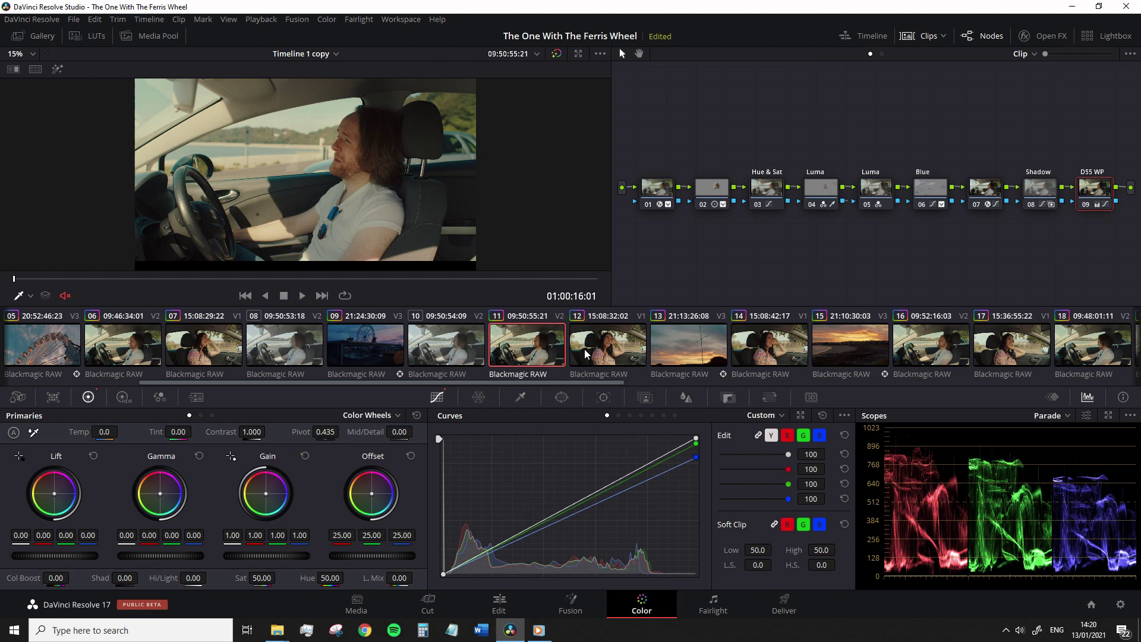
left_click(850, 36)
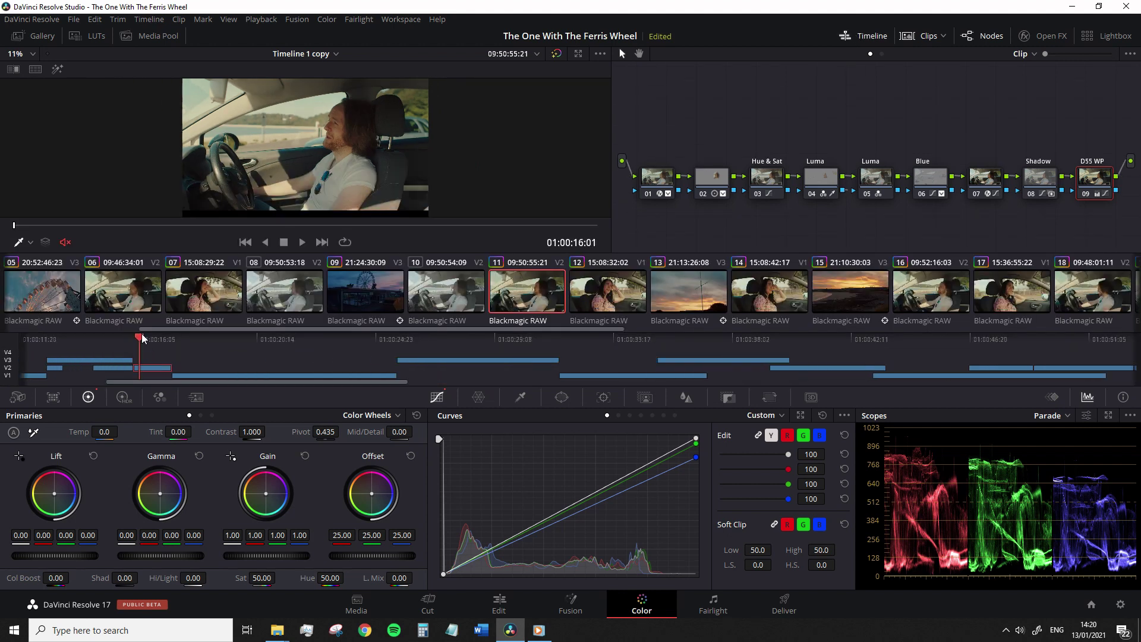
key("space")
left_click(344, 243)
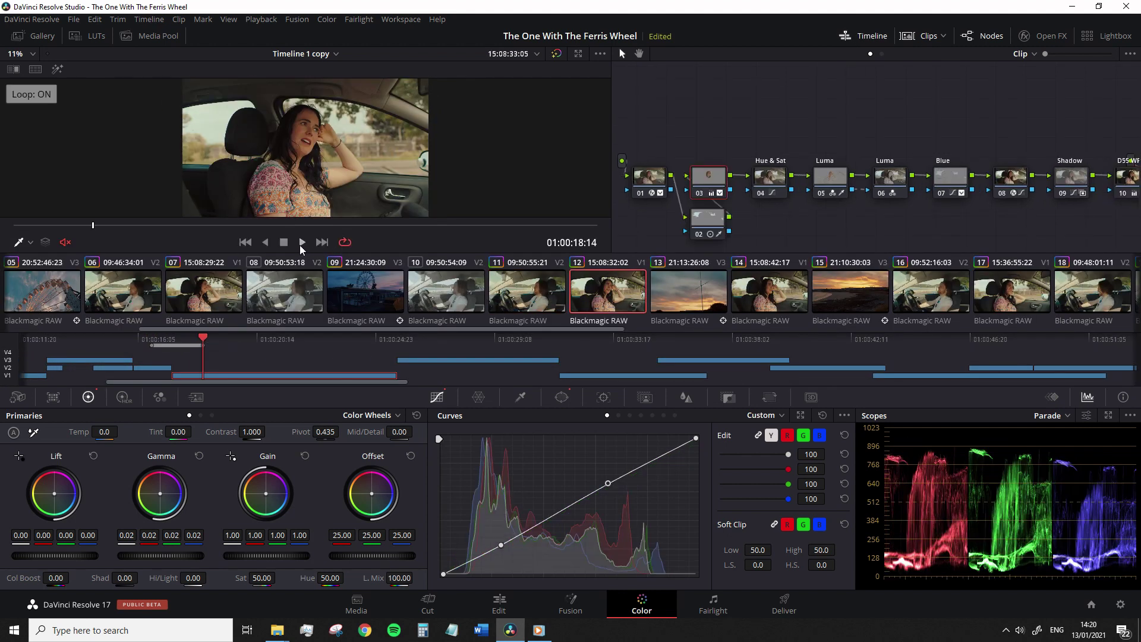
left_click(301, 243)
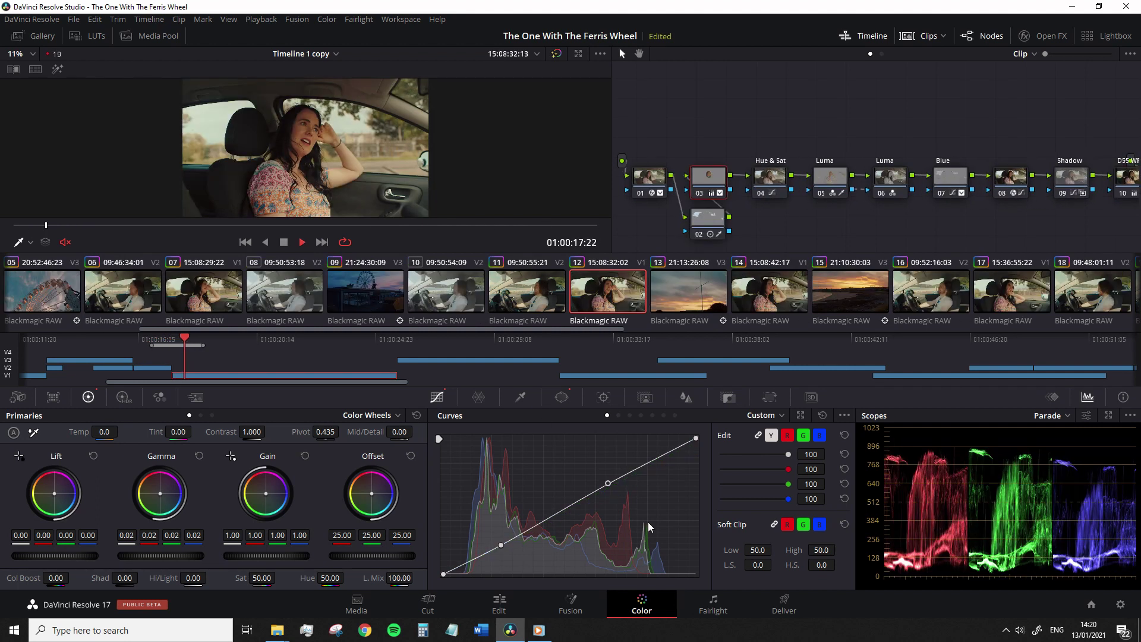
Back on the Edit page, zoom out slightly and step the playhead back two frames to 01:00:18:01
left_click(499, 603)
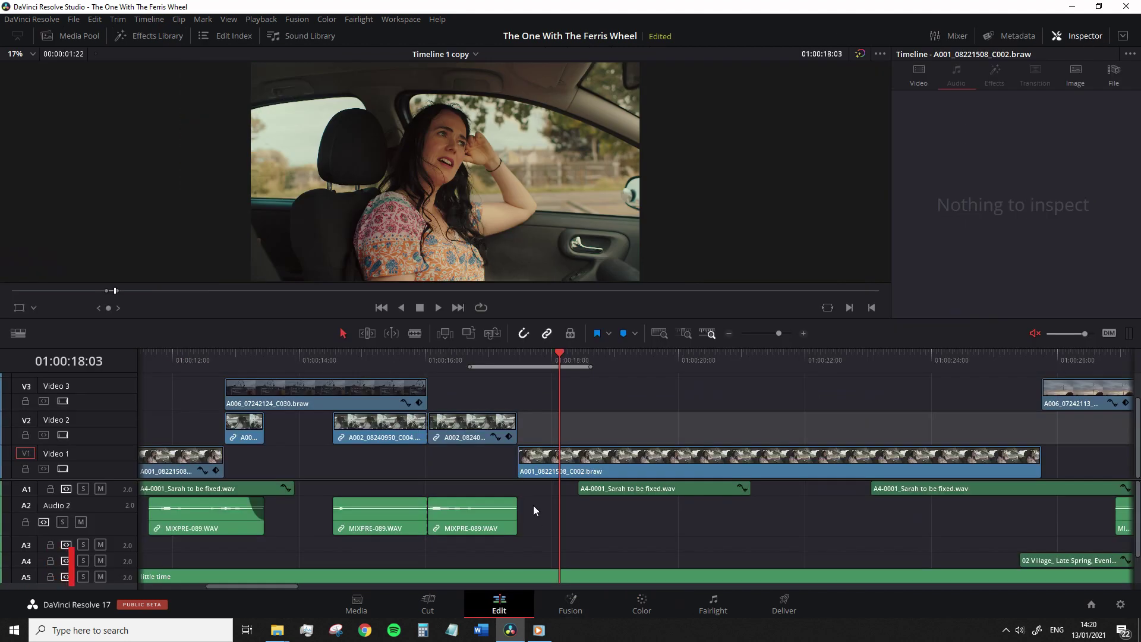
key("ctrl+minus")
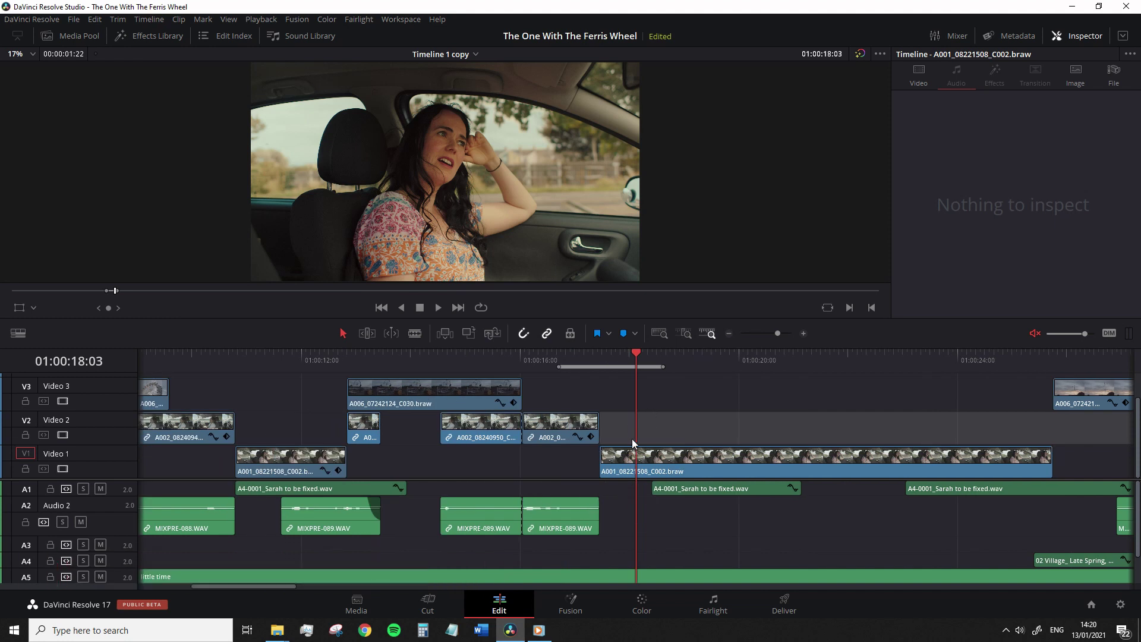
key("Left")
key("Left")
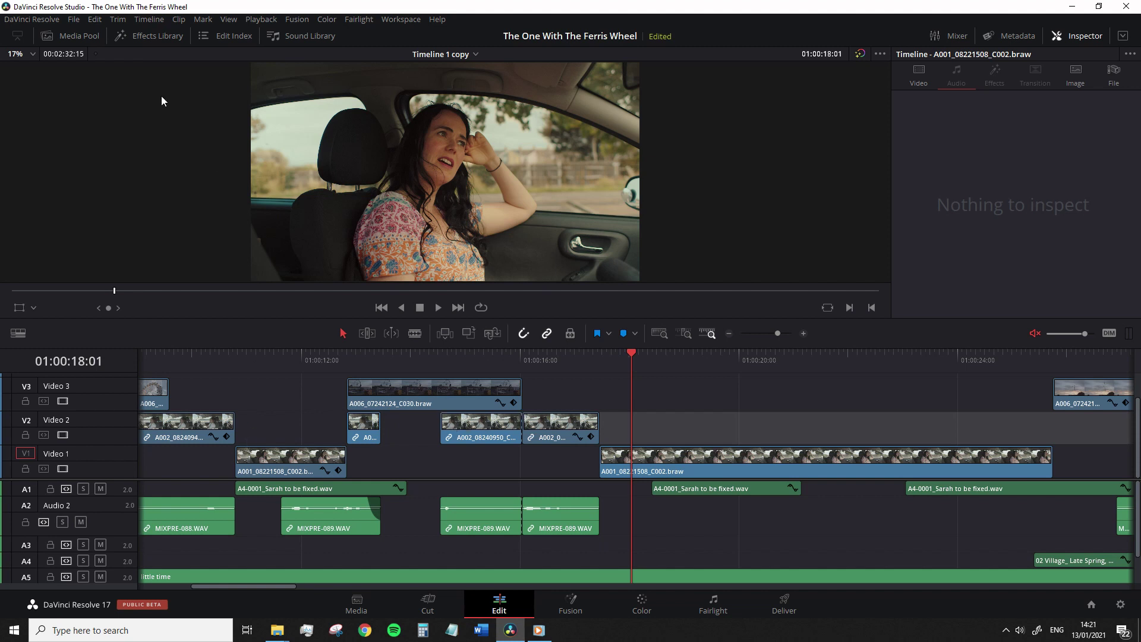
left_click(149, 36)
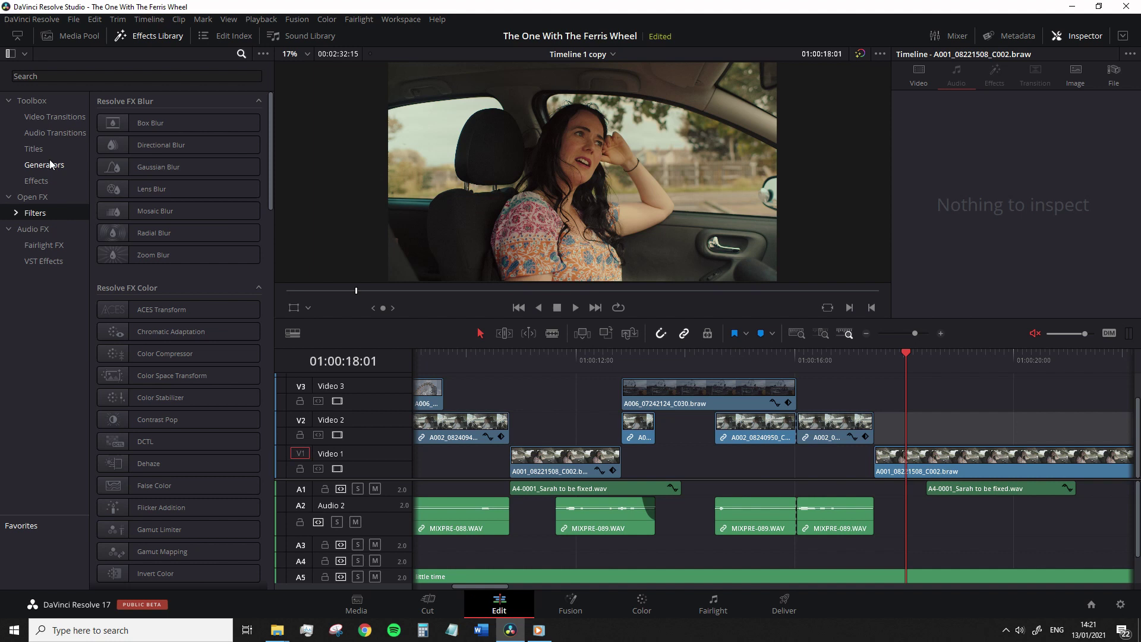
left_click(33, 148)
left_click_drag(146, 212, 926, 415)
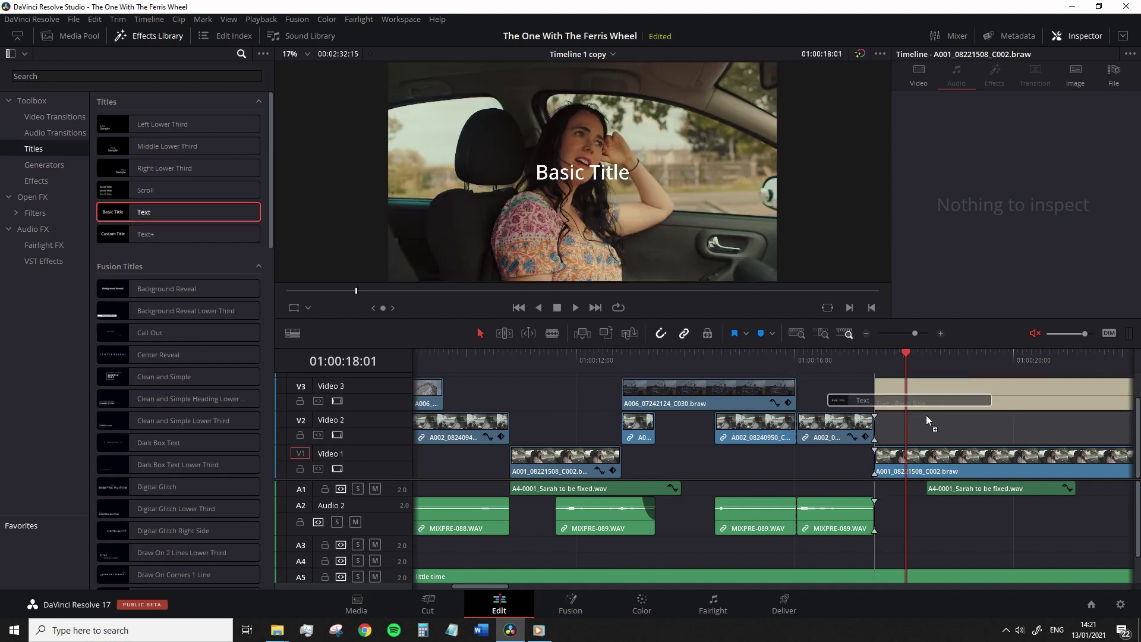
left_click(129, 41)
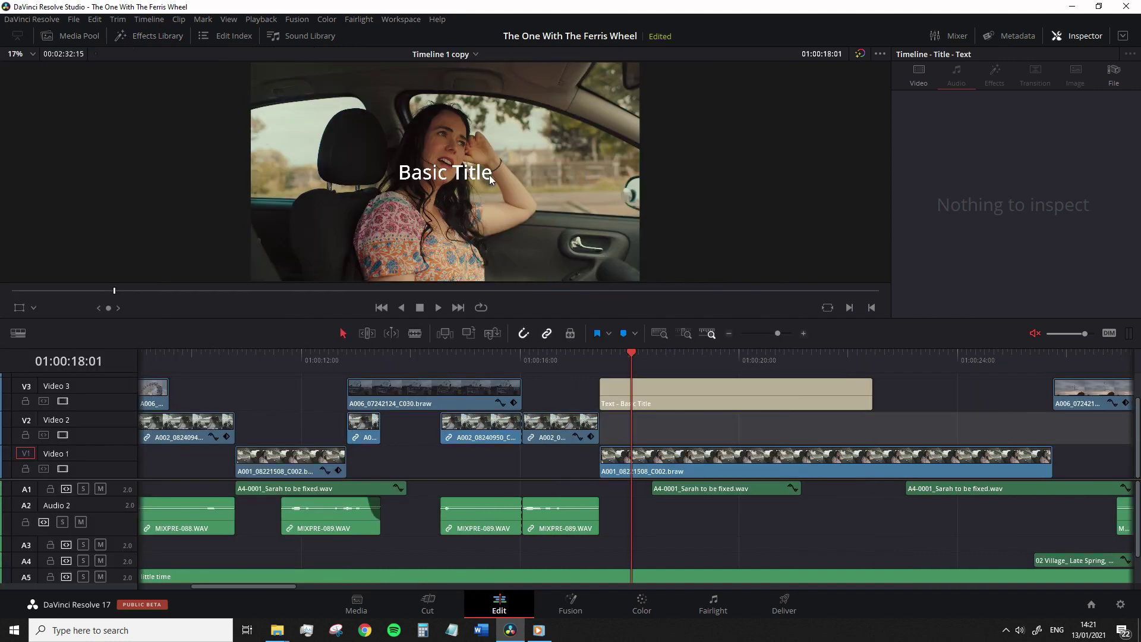
left_click(691, 398)
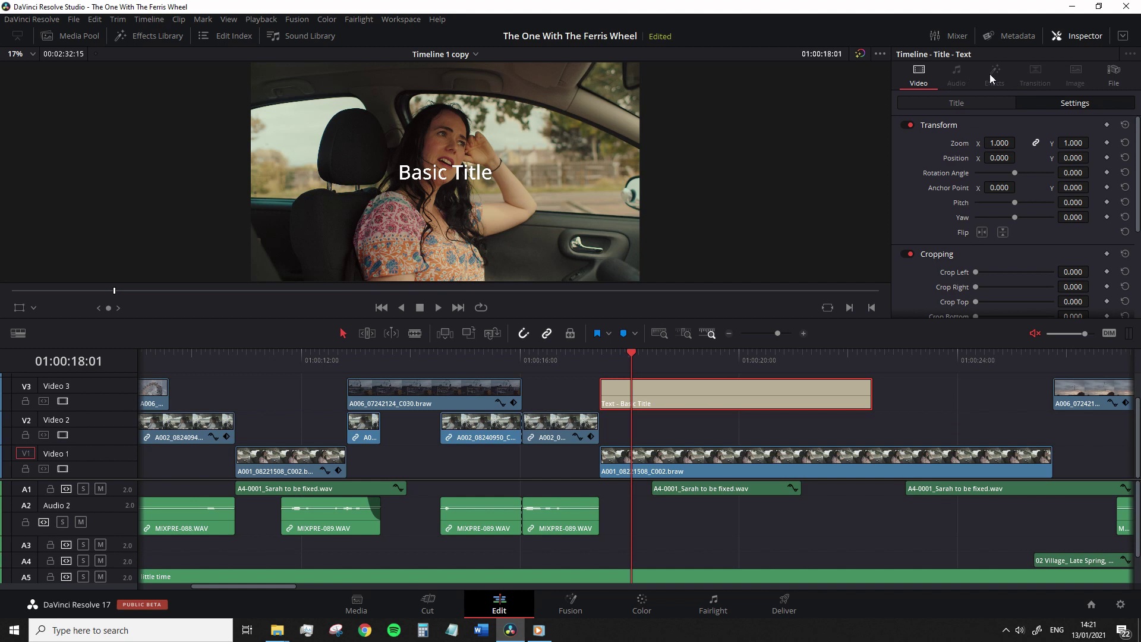
left_click(956, 103)
left_click(951, 166)
key("ctrl+a")
type("Lewis")
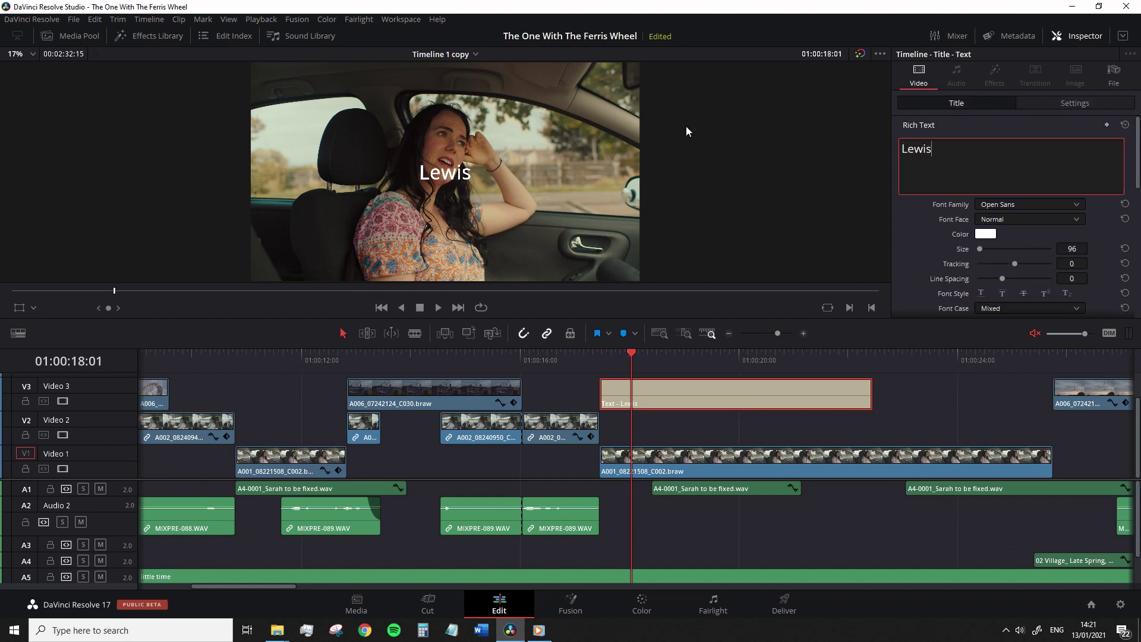
type("' Film")
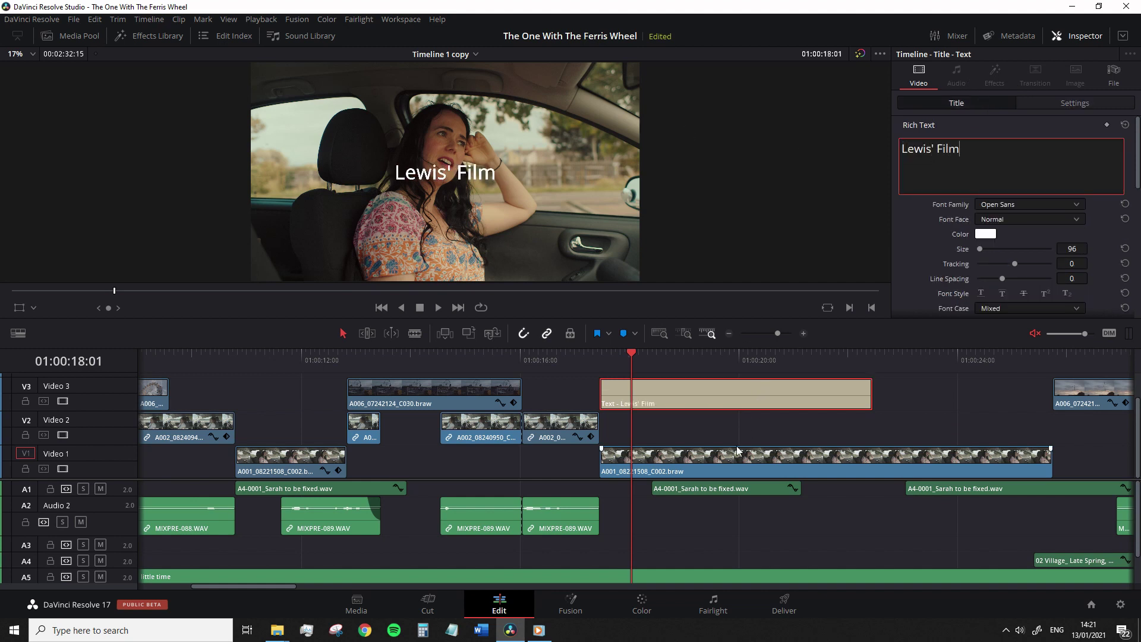
left_click(729, 404)
key("BackSpace")
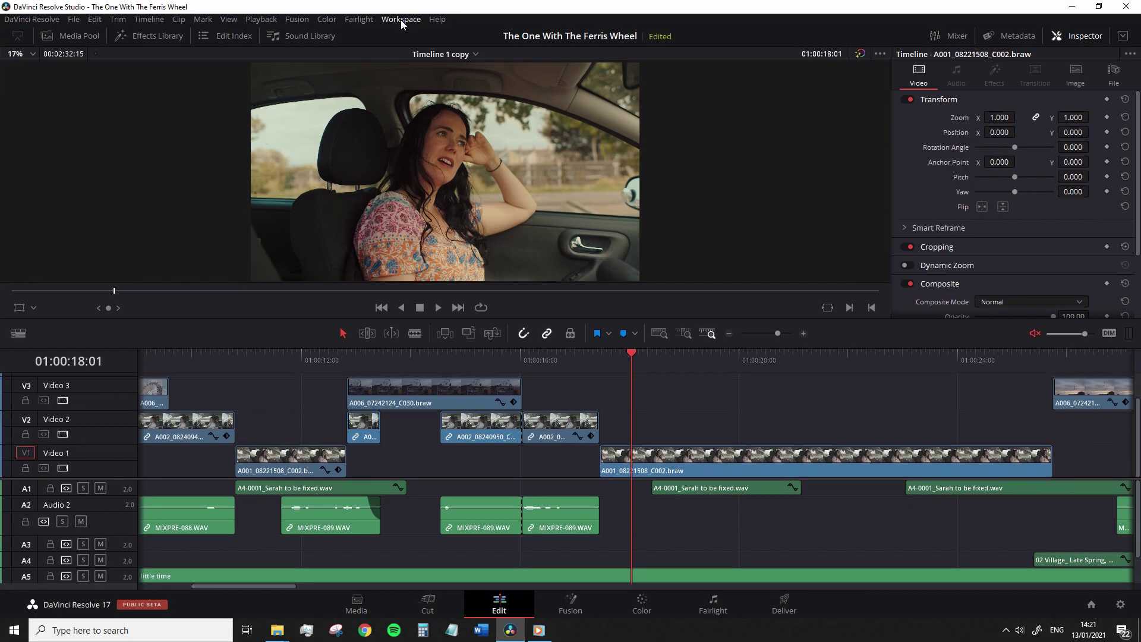
Open Workspace > Data Burn-In and enable Source Clip Name, raising it higher in frame
left_click(400, 19)
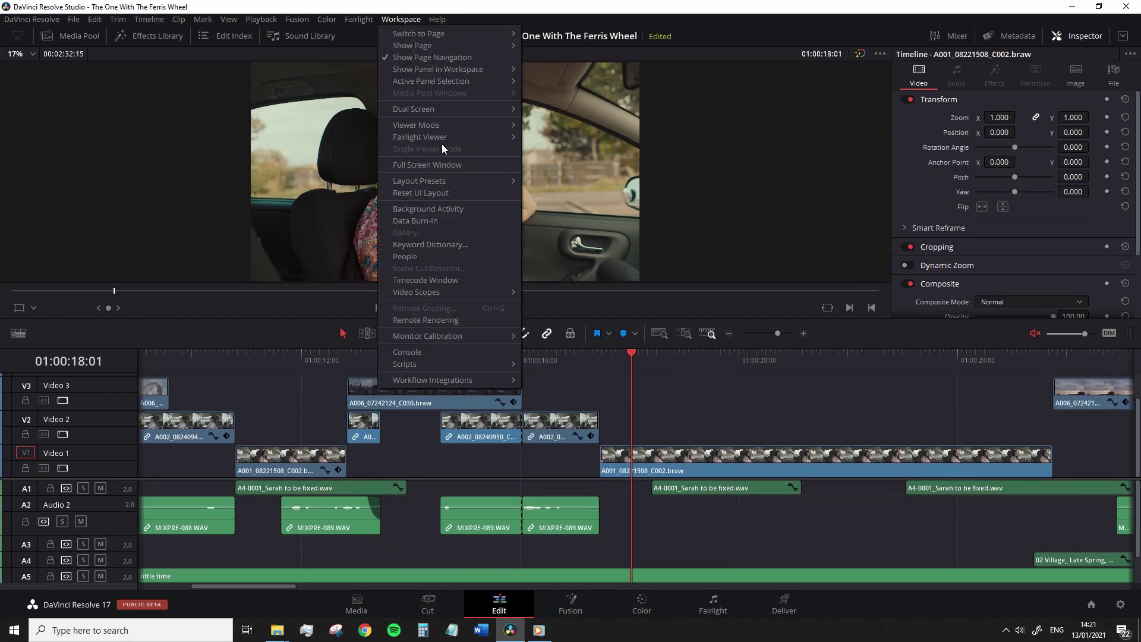
left_click(448, 218)
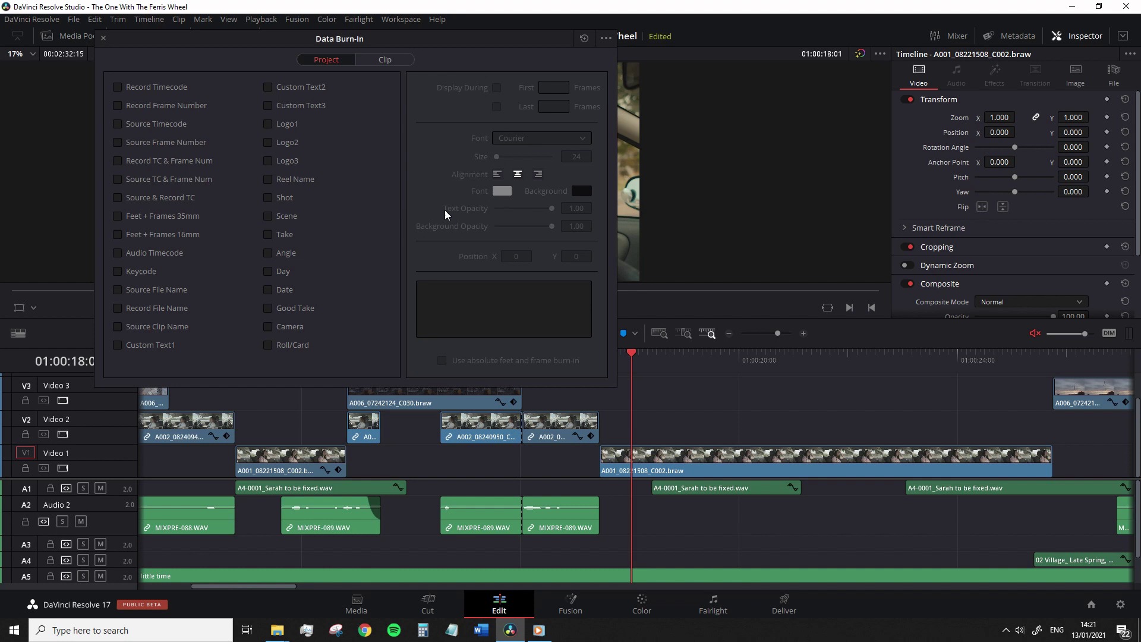
mouse_move(466, 47)
left_mouse_down()
mouse_move(645, 87)
mouse_move(395, 76)
mouse_move(601, 113)
mouse_move(975, 83)
mouse_move(999, 66)
left_mouse_up()
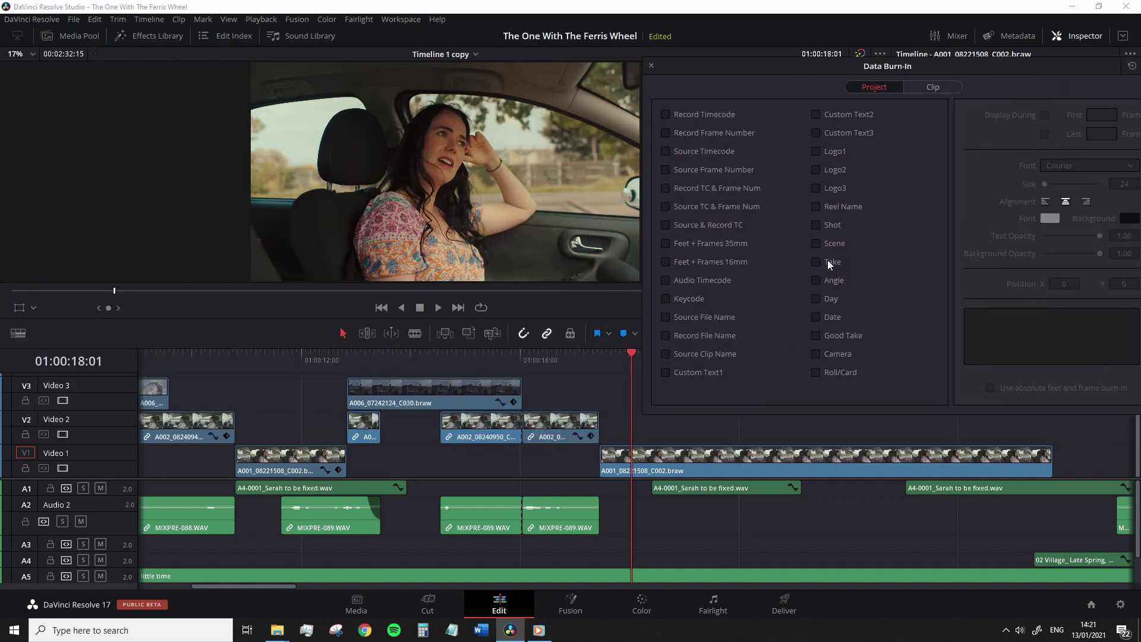
left_click(661, 356)
scroll(454, 252, "up", 5)
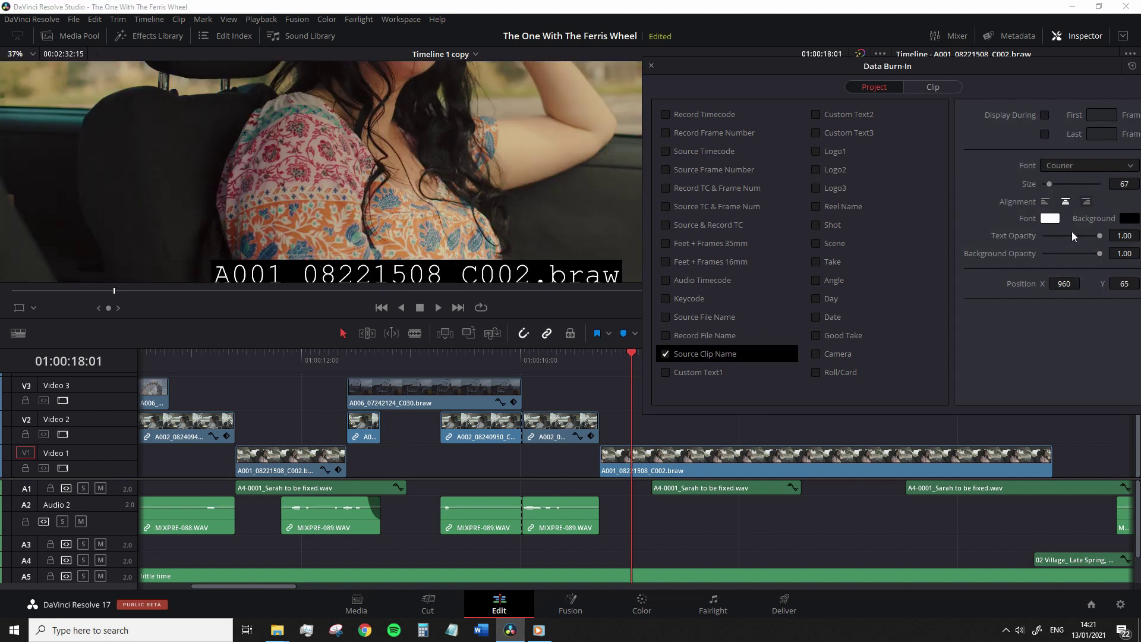
left_click_drag(1124, 284, 1136, 284)
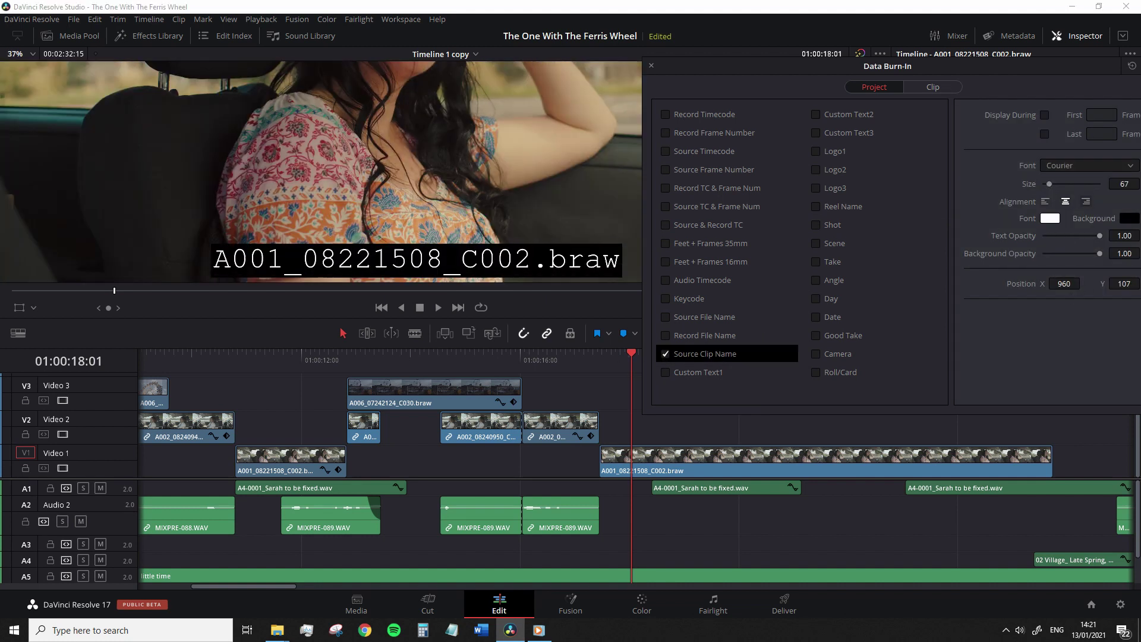
left_click(579, 366)
left_click(633, 366)
scroll(468, 152, "down", 1)
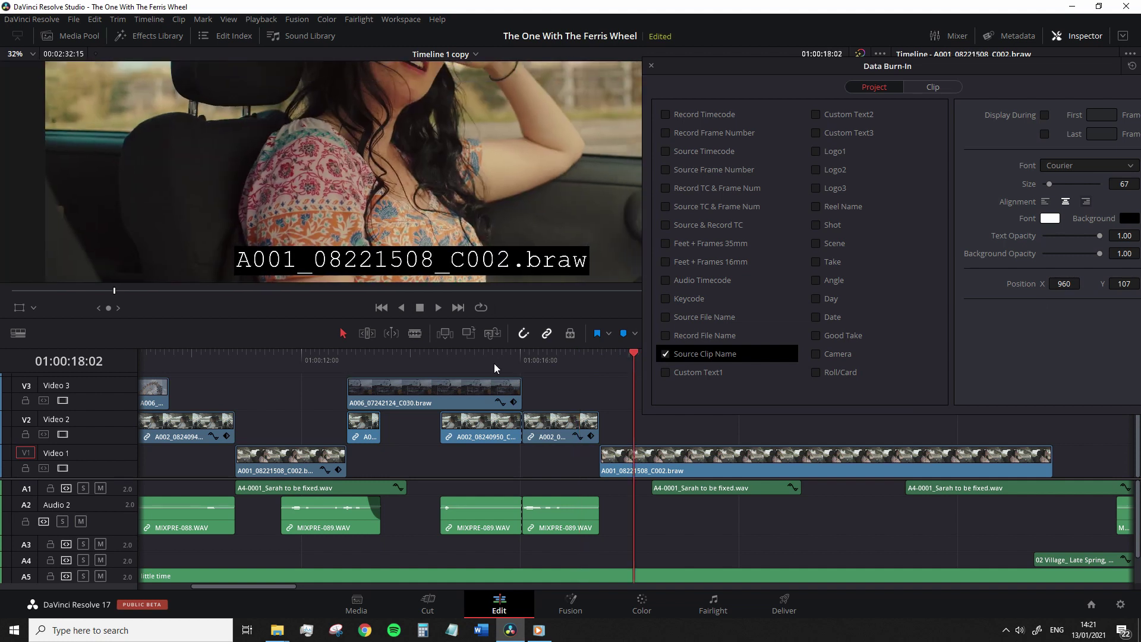
left_click(493, 363)
Add Custom Text1 ending "s' Film" above the clip name, browse fonts, then untick both burn-ins
left_click(534, 362)
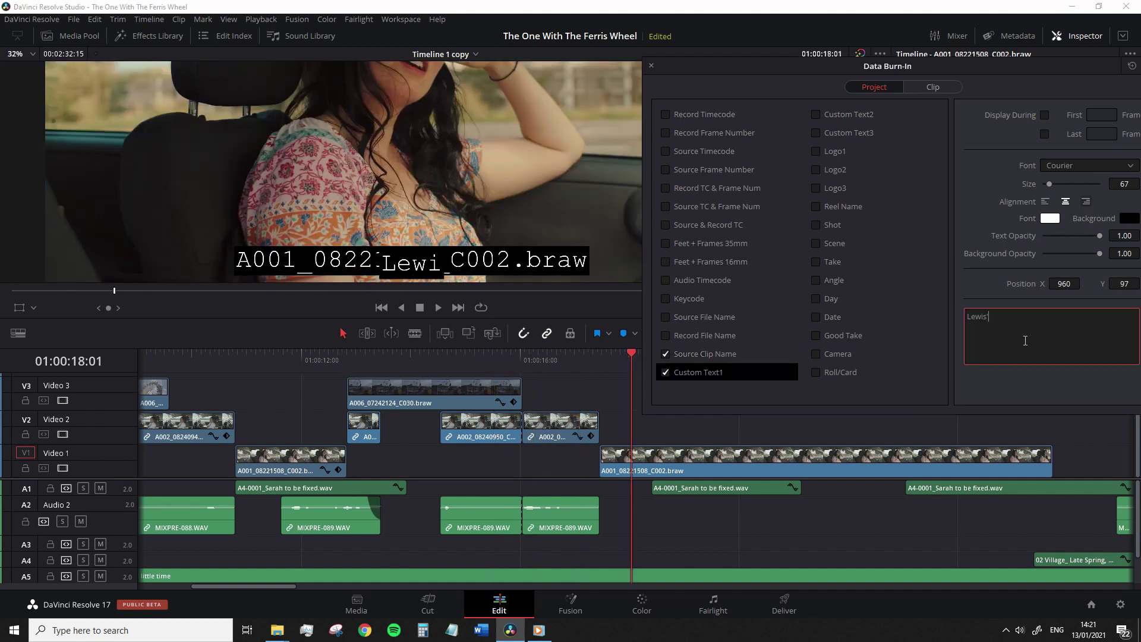
type("s' Film")
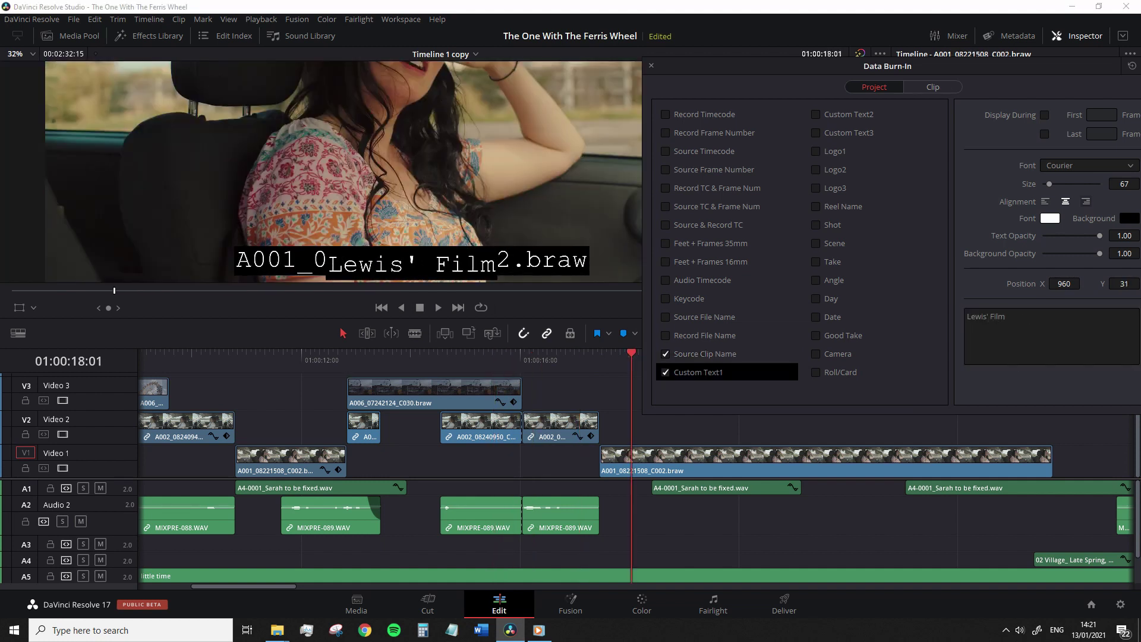
left_click_drag(1124, 283, 1132, 283)
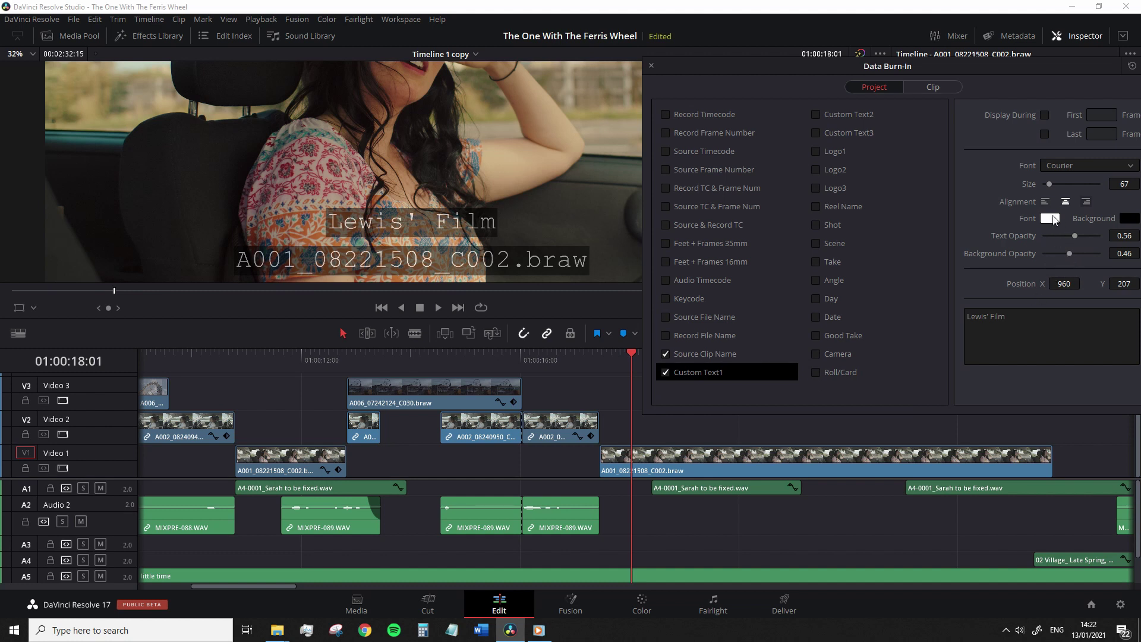
left_click(1058, 167)
scroll(1056, 181, "up", 5)
left_click(1054, 188)
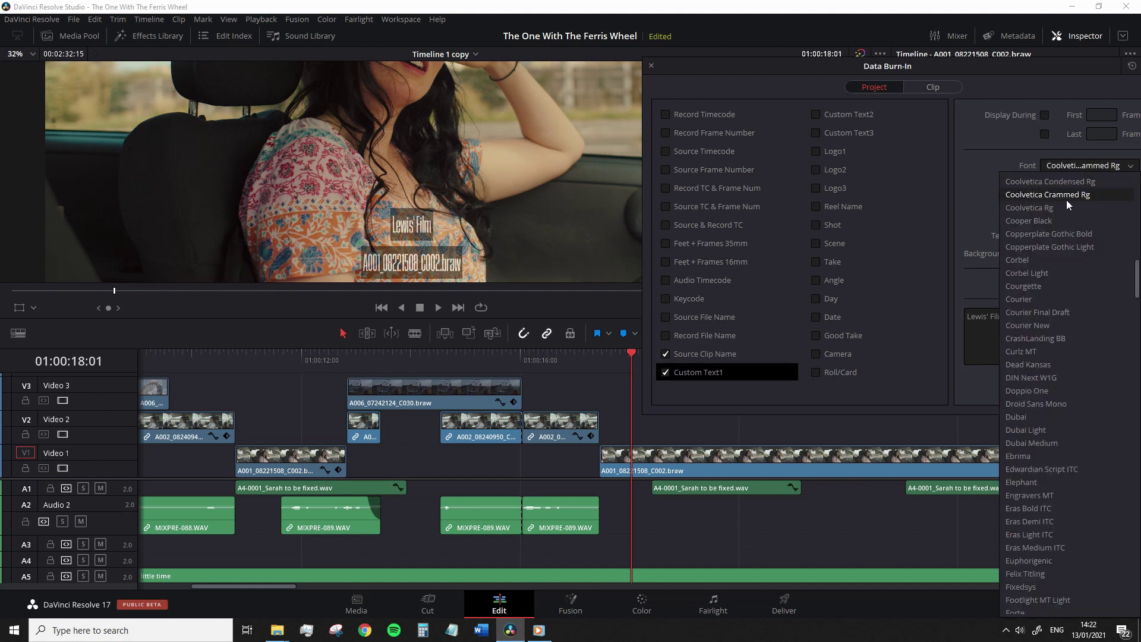
key("Escape")
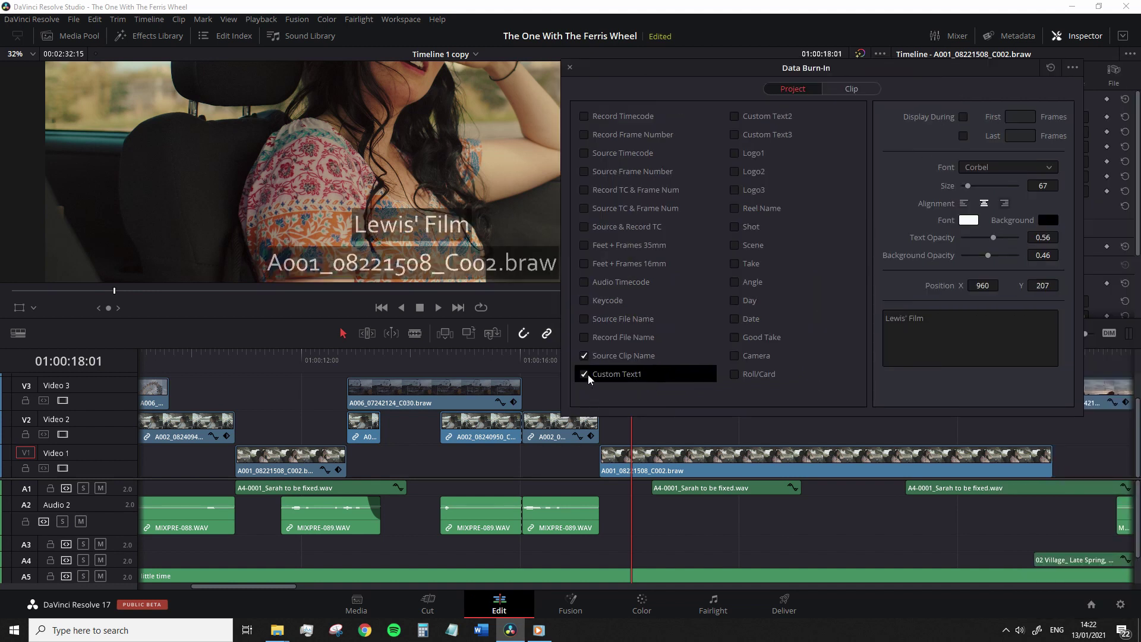
left_click(584, 374)
left_click(584, 355)
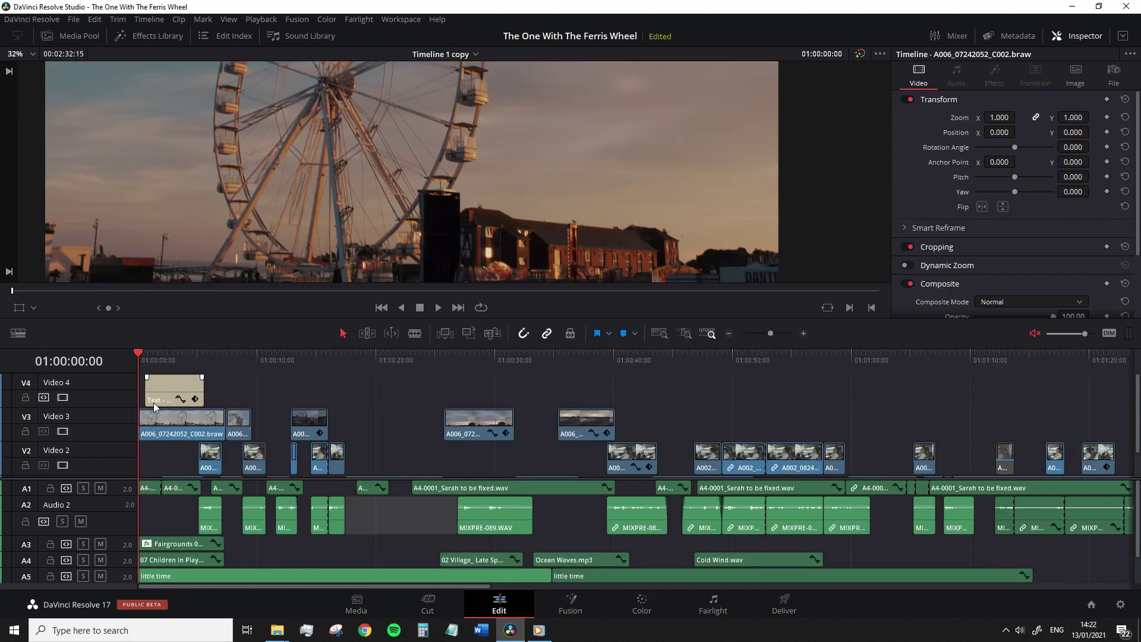
Move the playhead onto the C003 ferris wheel shot and fit the picture with Shift+Z
scroll(165, 413, "up", 3)
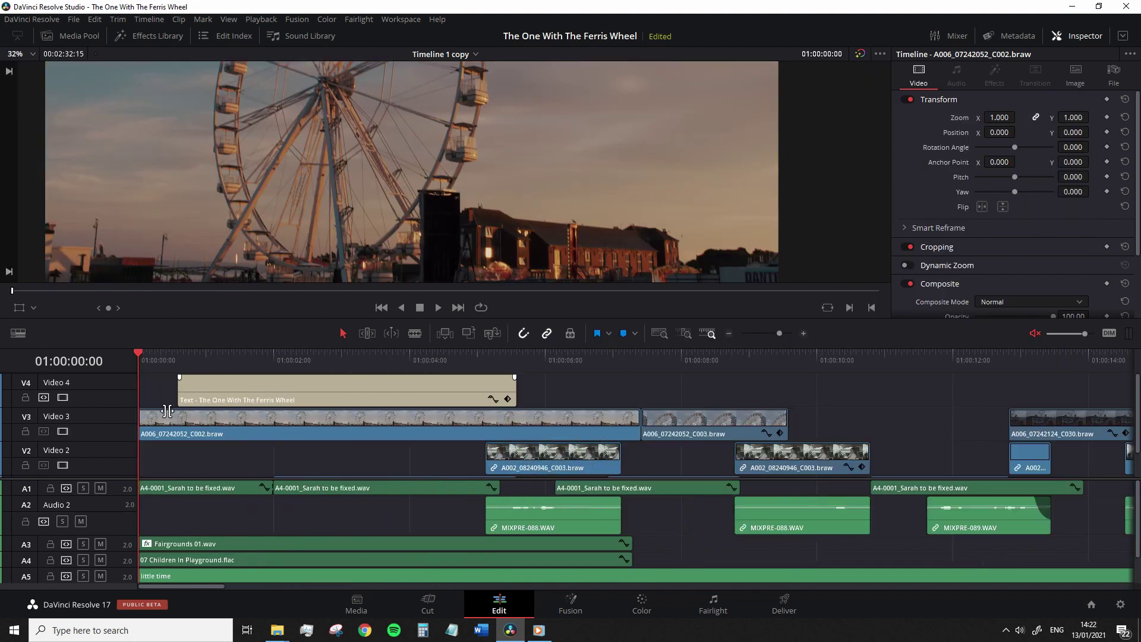
left_click_drag(582, 357, 632, 355)
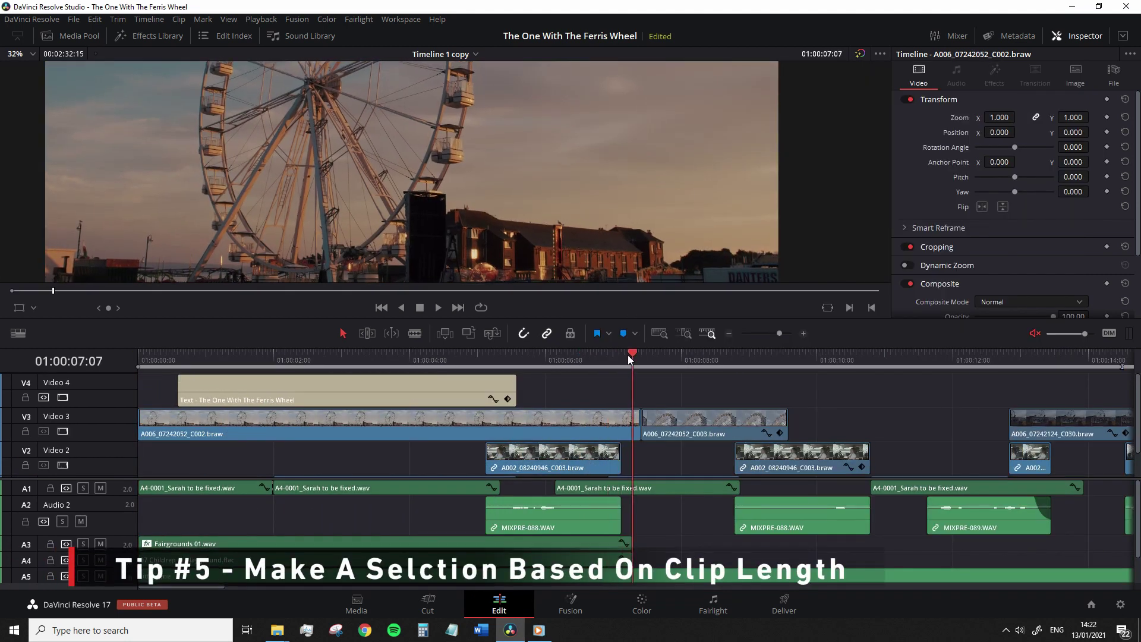
left_click(264, 461)
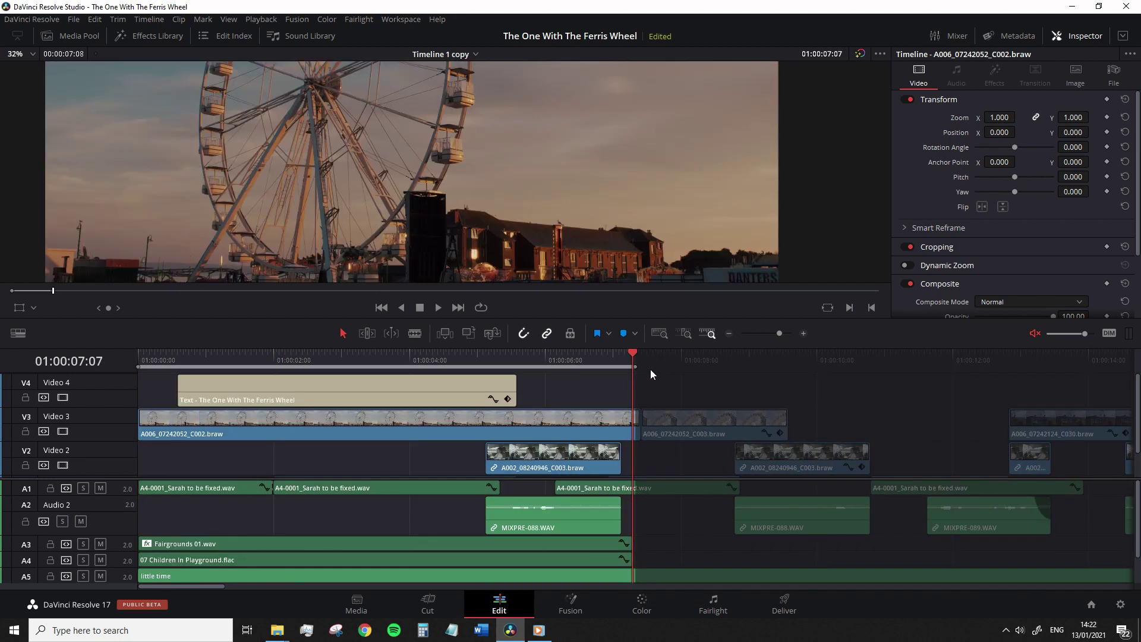
left_click(641, 357)
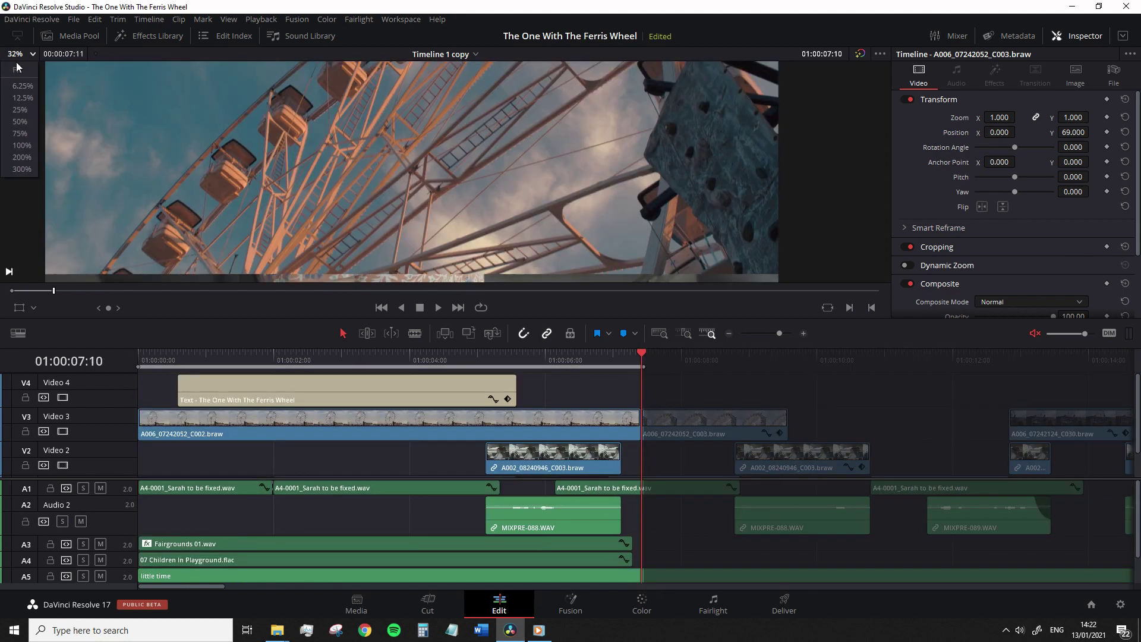
key("shift+z")
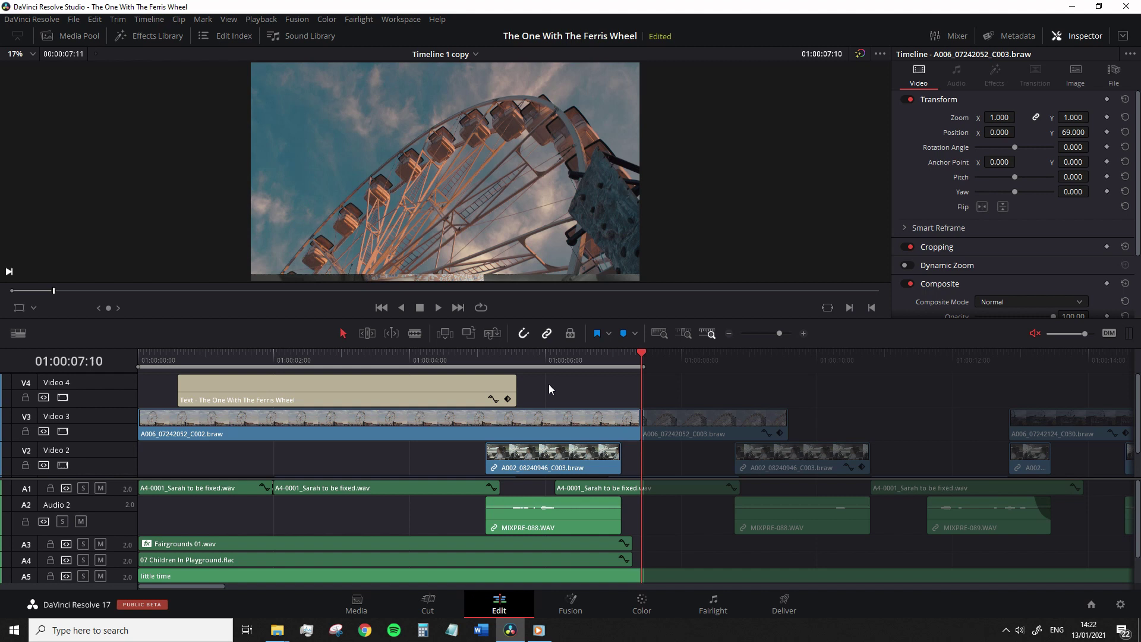
Select the A006_07242052_C002 clip on Video 3 and set in/out to its length with Shift+A
left_click(302, 368)
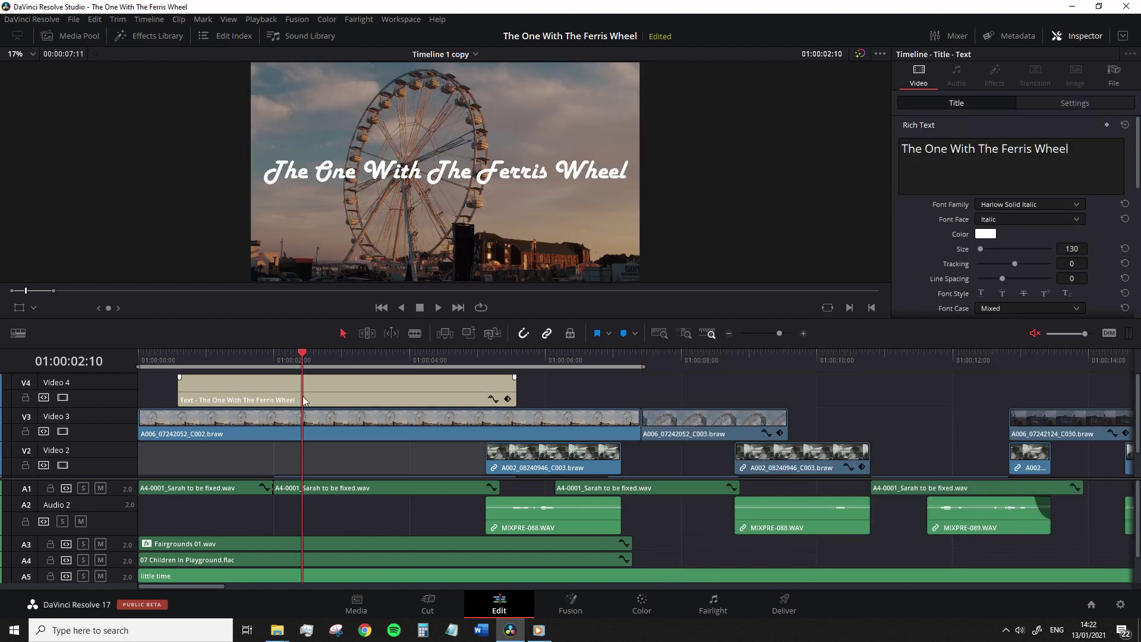
left_click(339, 423)
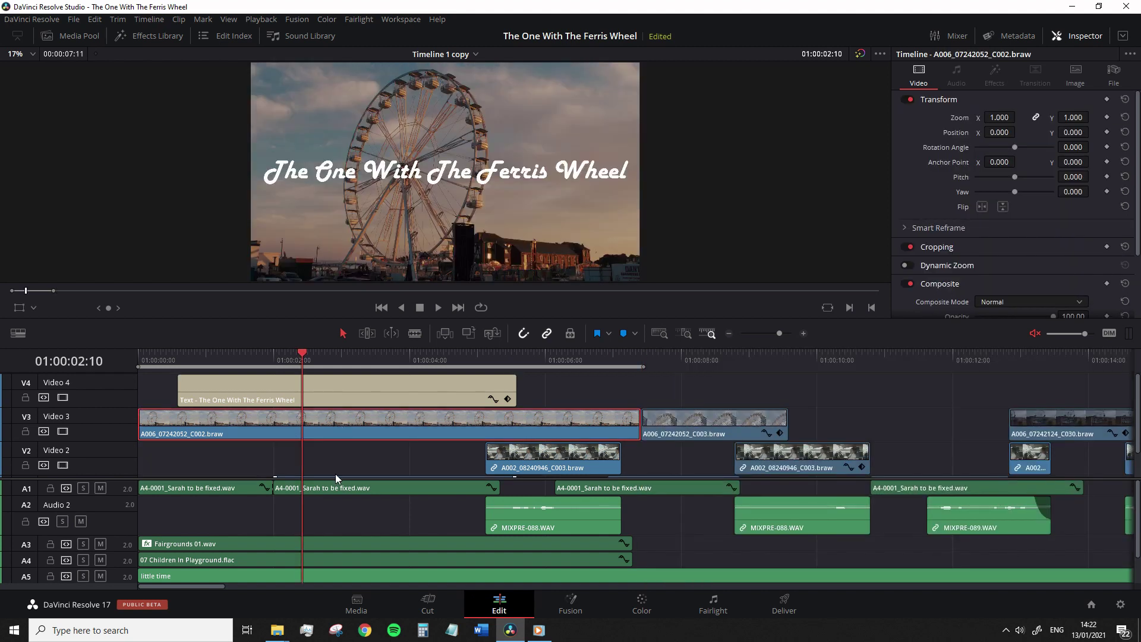
scroll(333, 478, "down", 1)
scroll(291, 534, "down", 1)
scroll(292, 533, "up", 1)
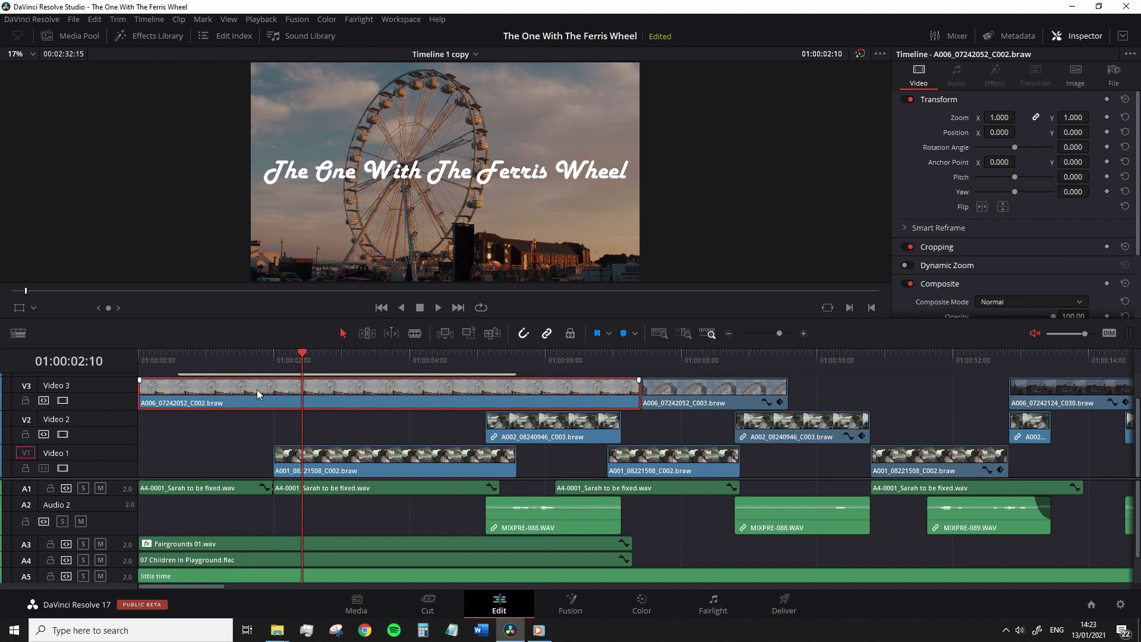
key("shift+a")
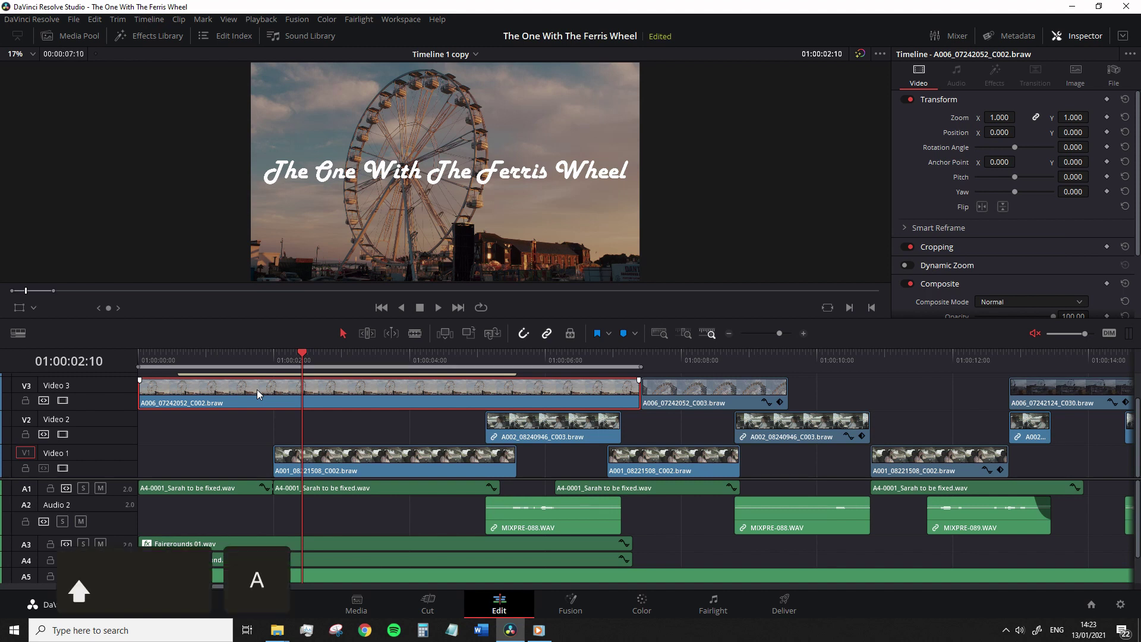